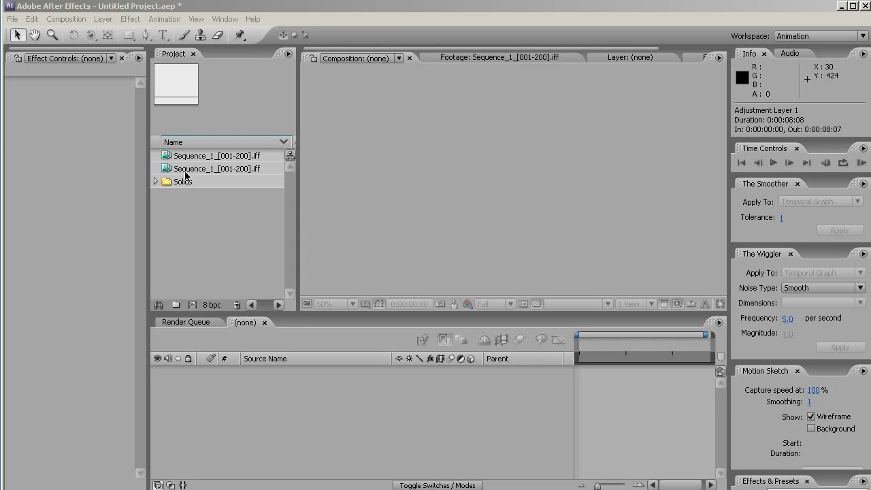
Step: Preview both Sequence_1_[001-200].iff items to tell the black-and-white depth map from the colour lakeside render
left_click(233, 167)
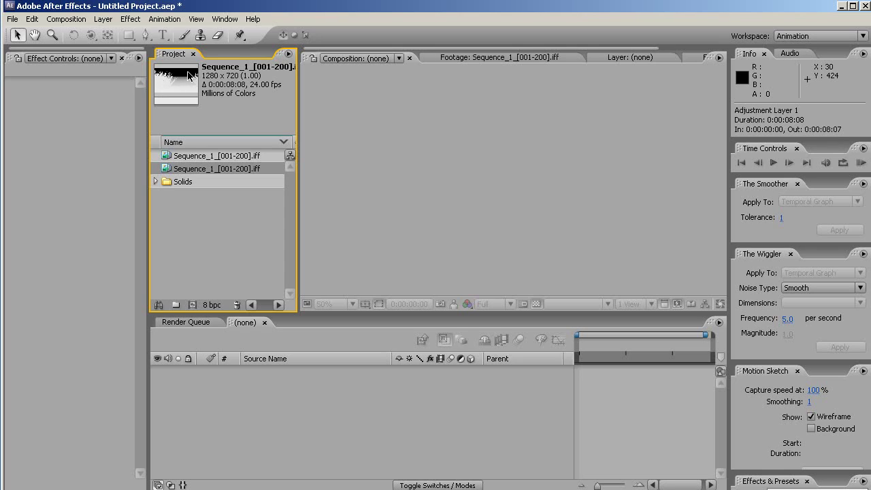
left_click(197, 158)
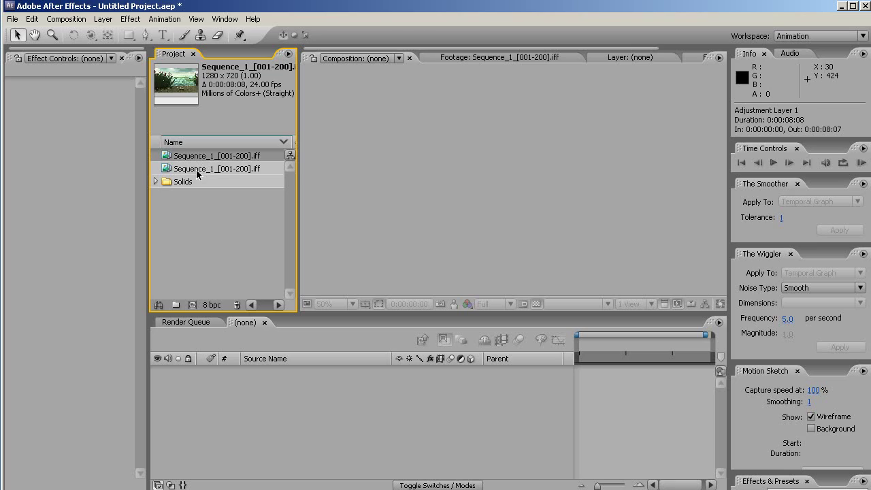
left_click(196, 169)
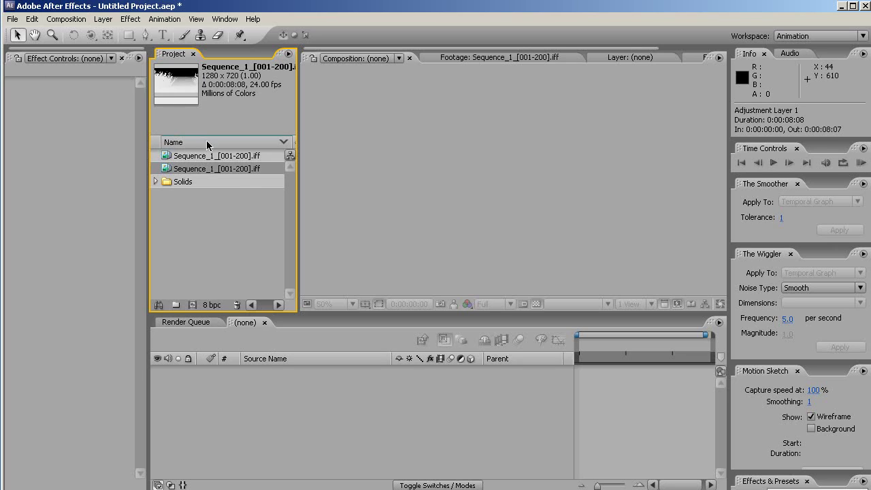
left_click(194, 156)
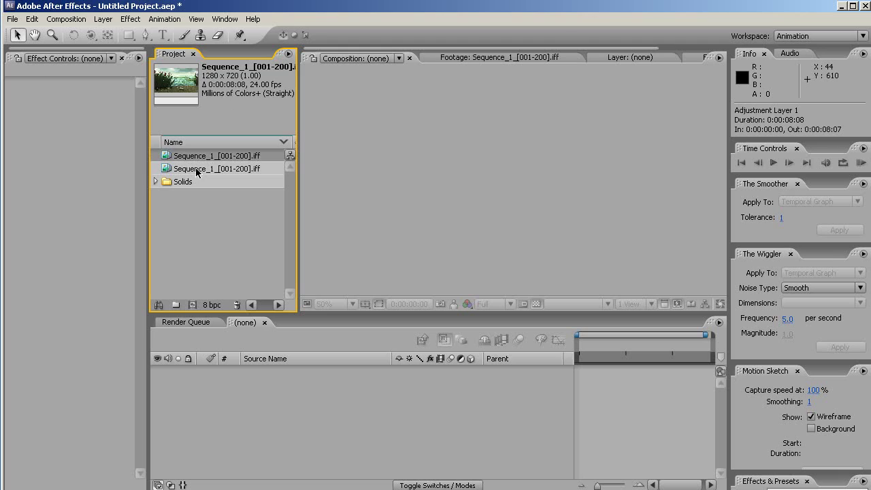
Step: Create a new 1280×720, 24 fps composition named Sequence_1_Shot1A
left_click(61, 19)
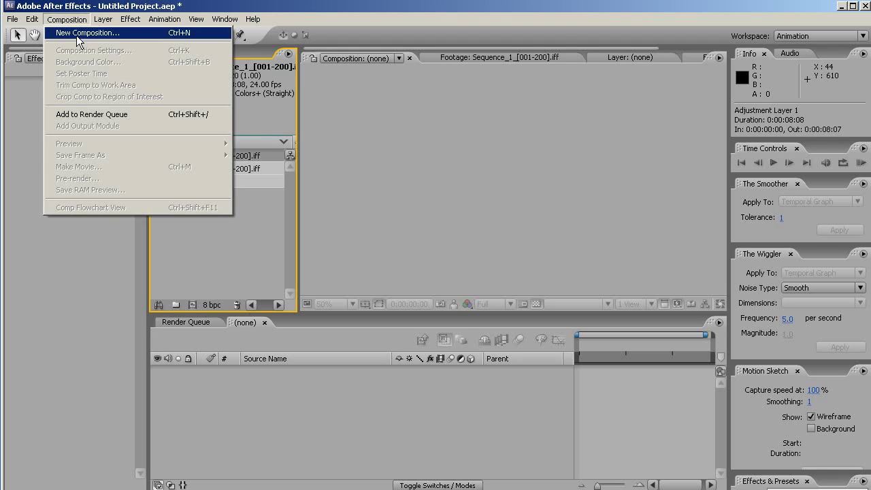
left_click(76, 35)
left_click_drag(39, 236, 504, 152)
type("S")
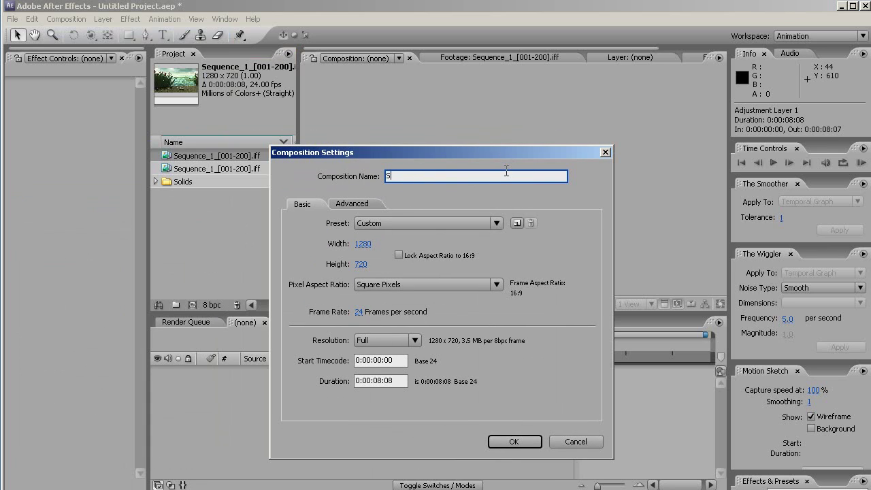
type("equence_1_Shot1A")
left_click(499, 441)
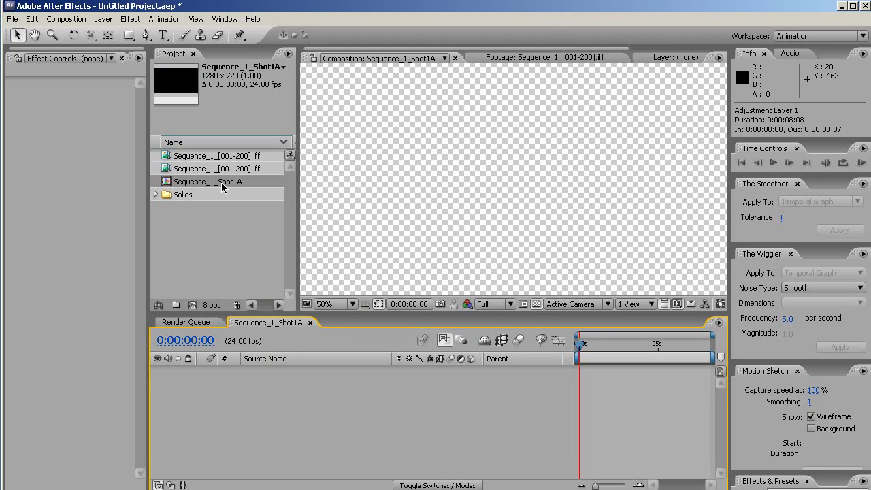
Step: Create a second composition named Sequence_1_Shot1A_Fog
left_click(66, 19)
left_click(75, 34)
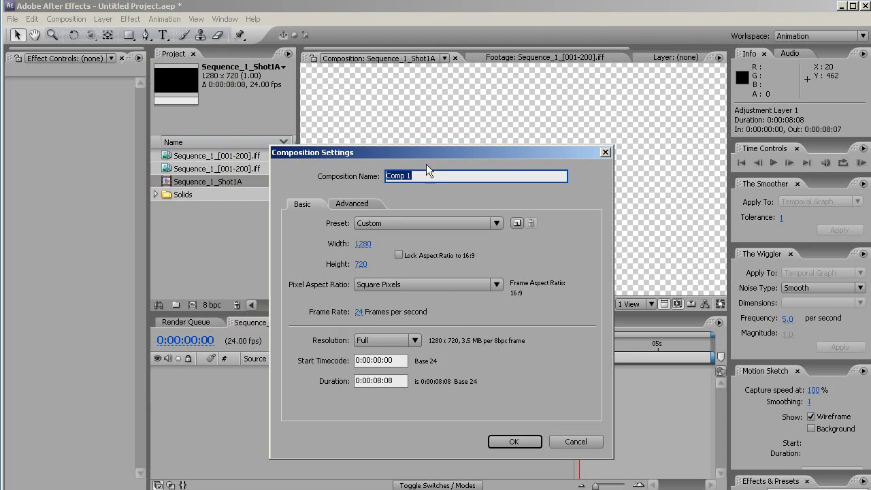
type("Sequence_1_Shot")
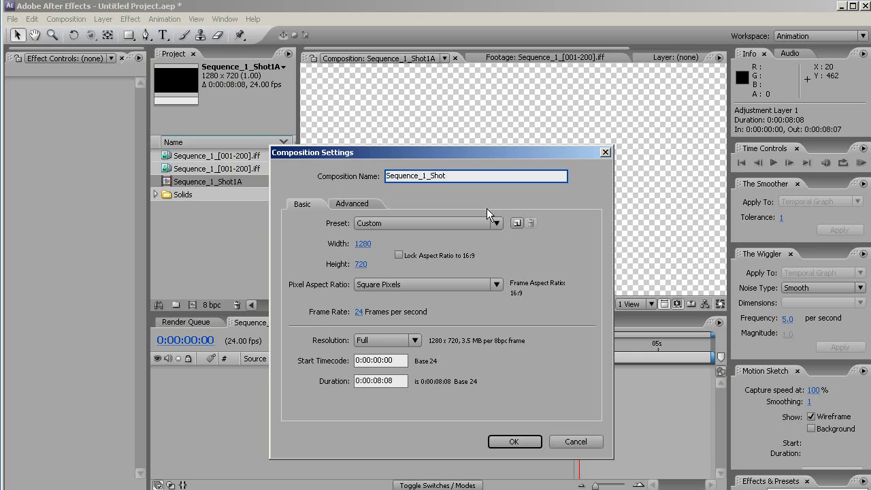
type("1A_Fog")
left_click(515, 443)
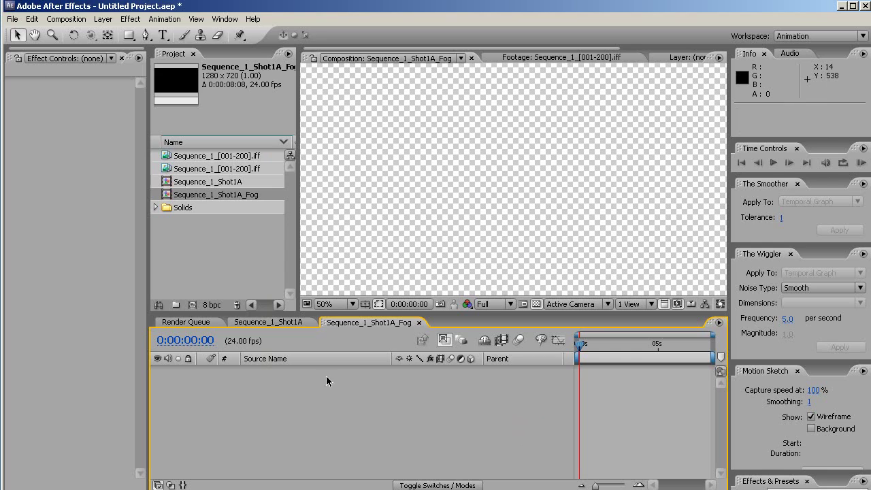
Step: Fit the viewer and add a pale grey-blue solid to the fog comp
left_click(354, 306)
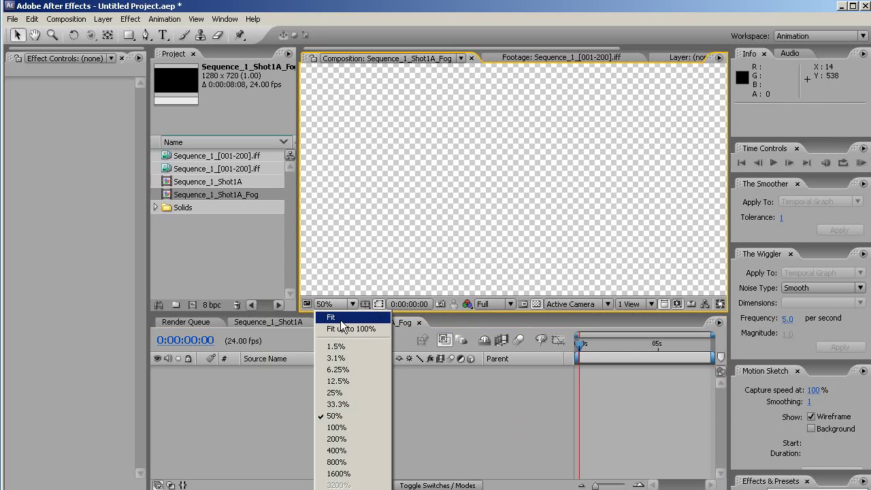
left_click(332, 316)
left_click(279, 395)
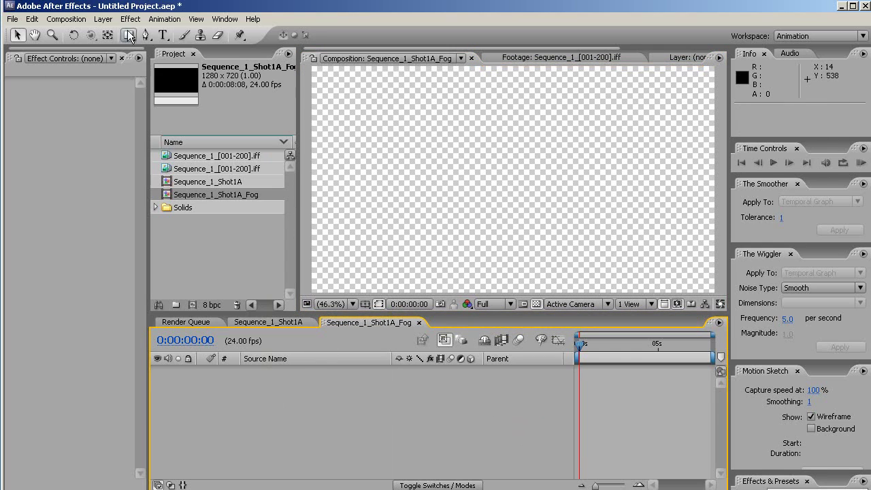
left_click(102, 21)
mouse_move(115, 34)
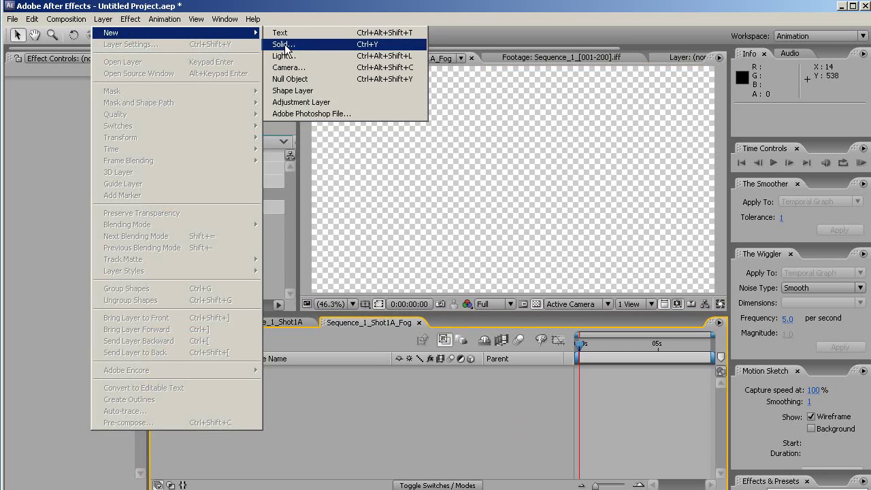
left_click(282, 45)
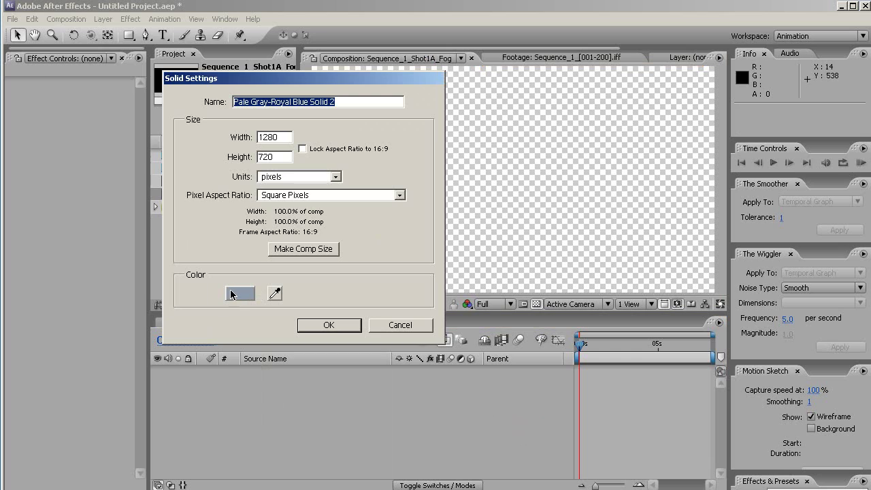
left_click(316, 326)
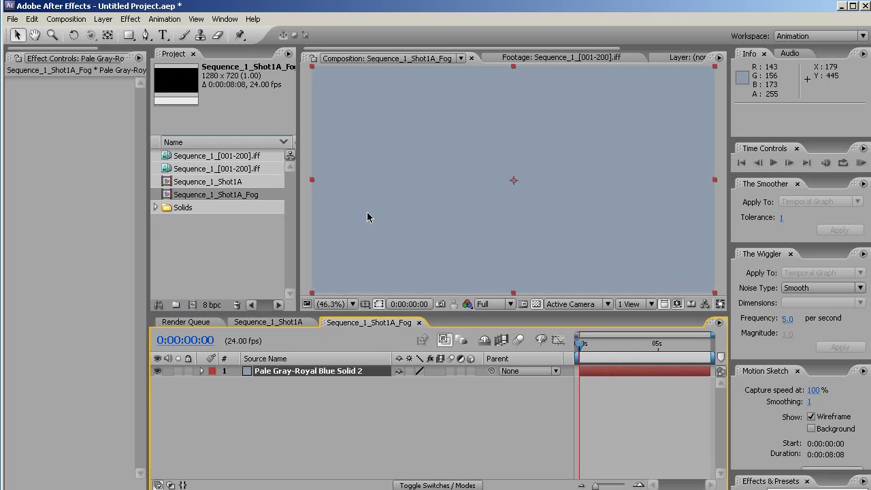
Step: Place the depth-map footage above the solid with Silhouette Luma blending
left_click(204, 169)
left_click_drag(204, 173, 210, 373)
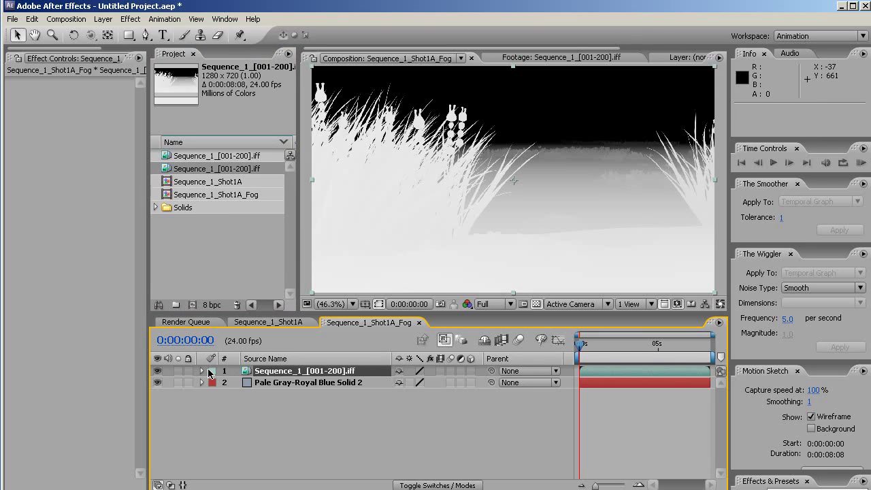
right_click(267, 376)
mouse_move(310, 484)
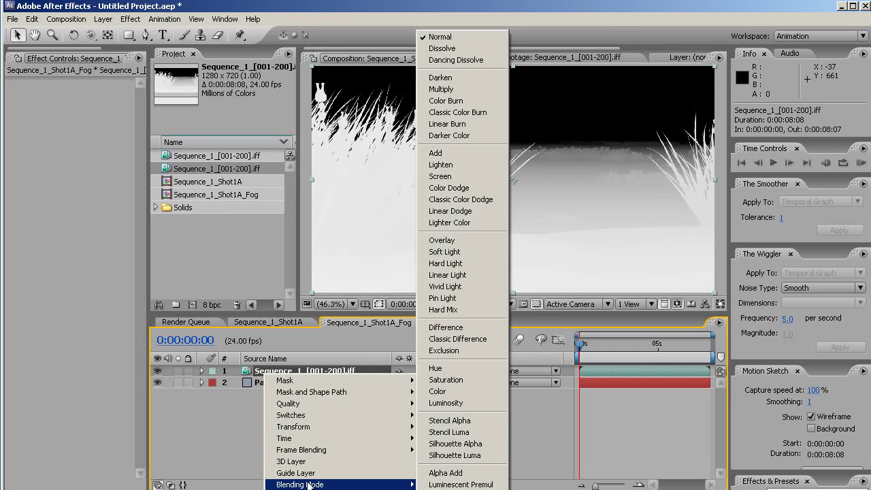
left_click(455, 455)
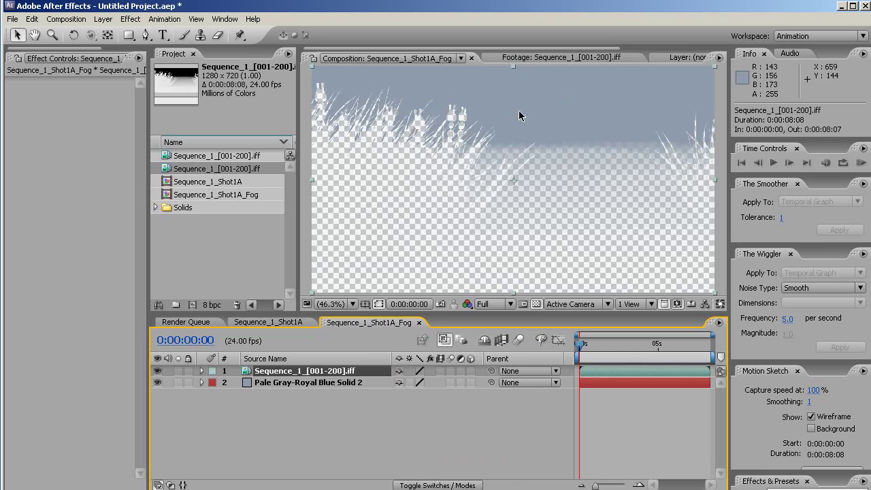
Step: Open the Sequence_1_Shot1A composition
left_click(225, 237)
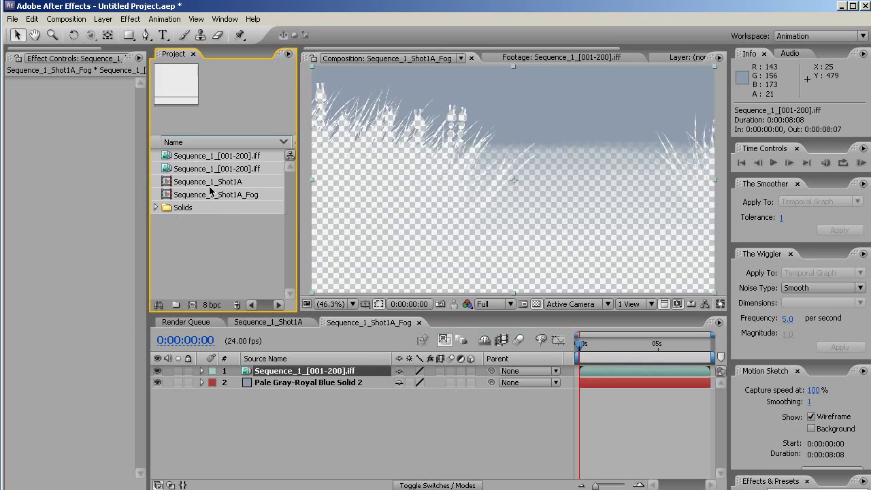
left_click(187, 184)
double_click(187, 187)
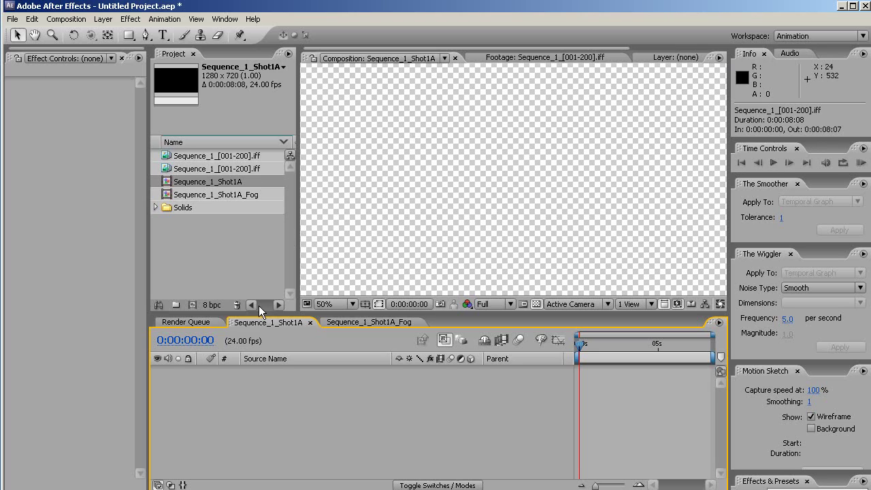
Step: Fit the viewer, add the colour lakeside footage, and stack the Sequence_1_Shot1A_Fog comp above it
left_click(351, 304)
left_click(340, 318)
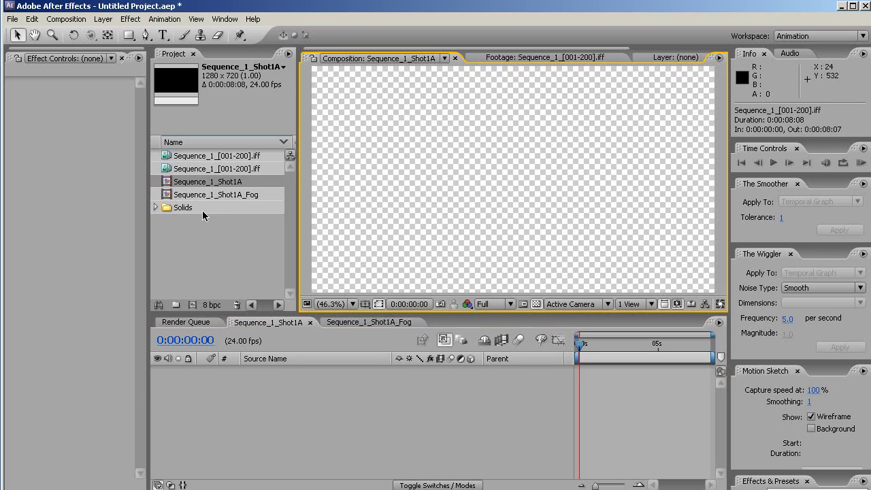
left_click(188, 169)
left_click(189, 158)
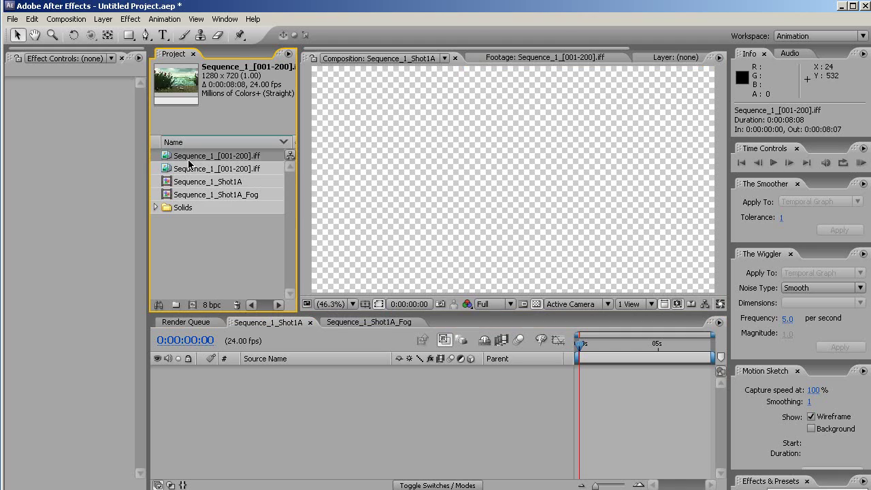
left_click_drag(190, 161, 207, 411)
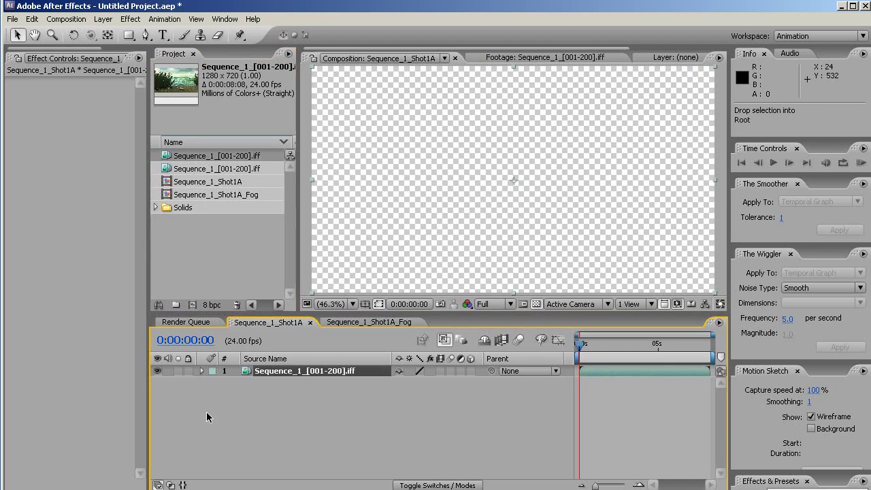
left_click(186, 170)
left_click_drag(191, 195, 174, 368)
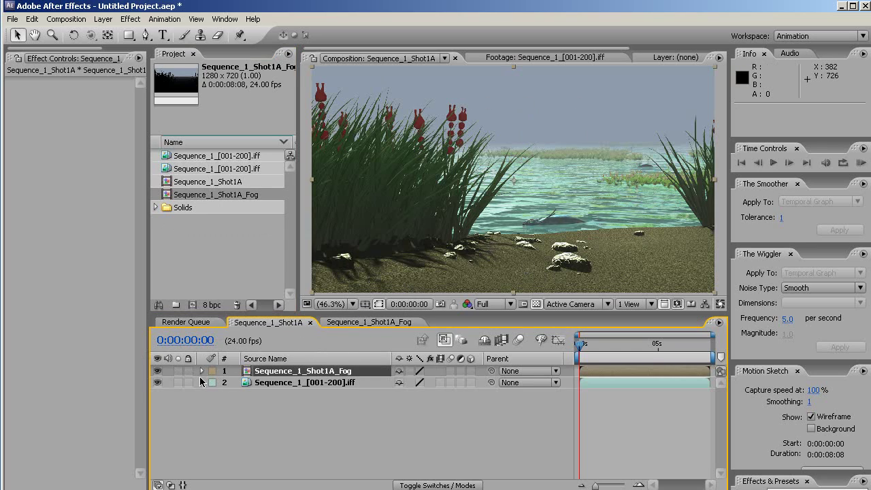
Step: Set the fog layer's Opacity to 51% and the viewer magnification to 33.3%
left_click(202, 372)
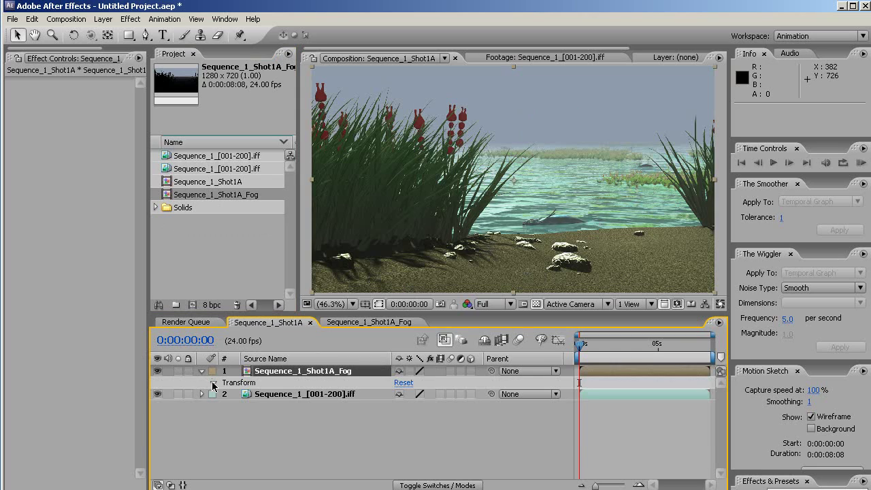
left_click(212, 383)
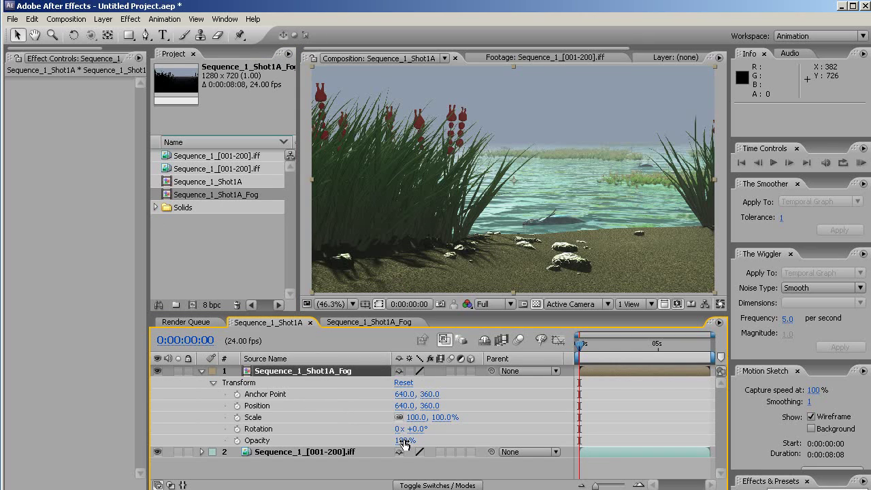
left_click_drag(402, 443, 371, 445)
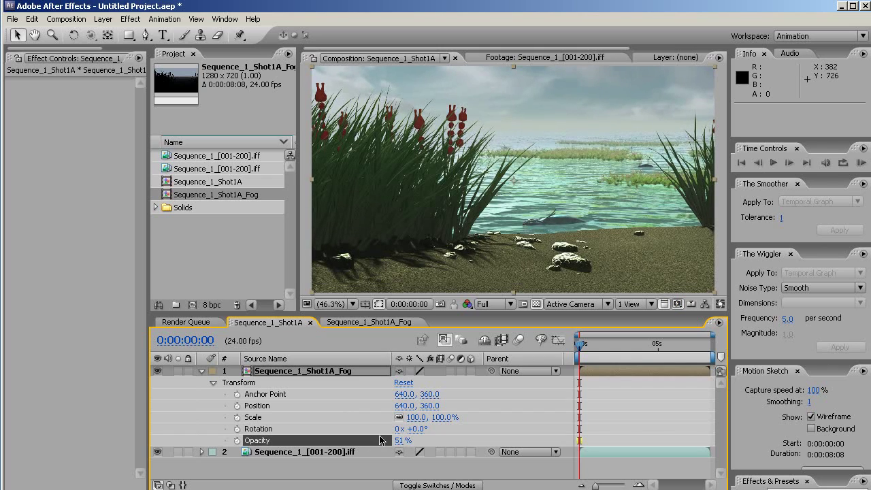
left_click(352, 305)
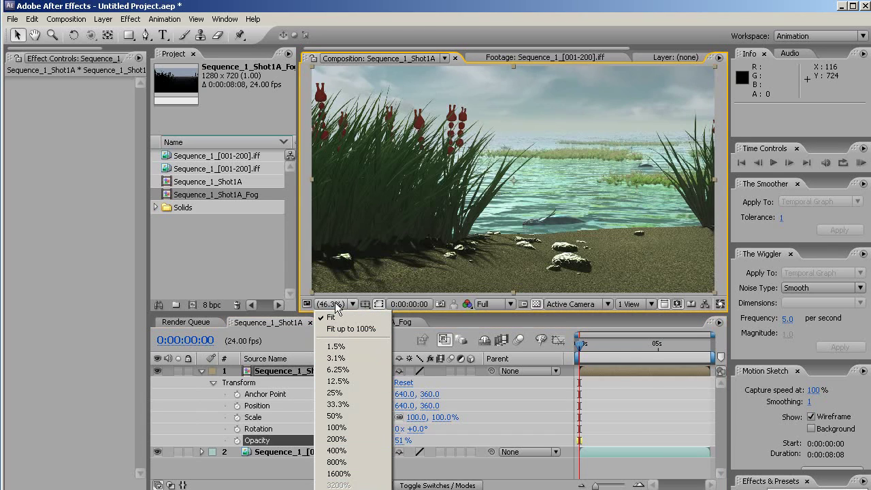
left_click(338, 405)
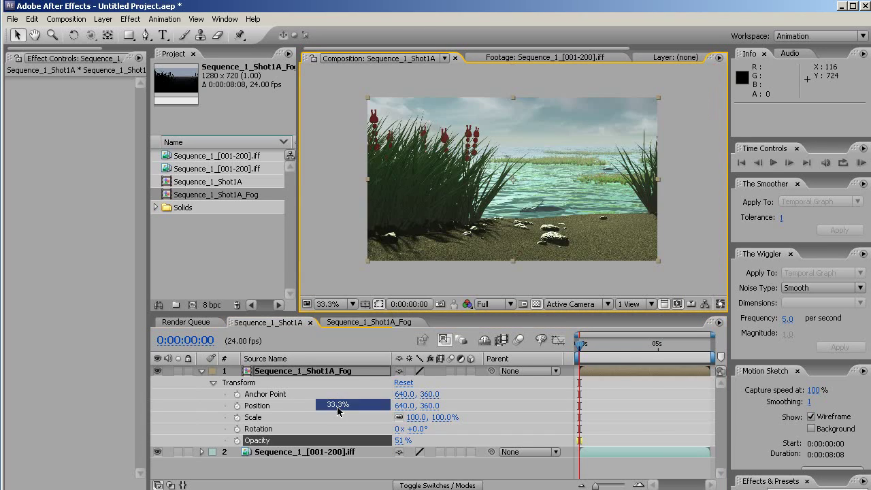
Step: Draw a rectangular mask over the sky, set it to Subtract with 85 px feather
left_click(129, 36)
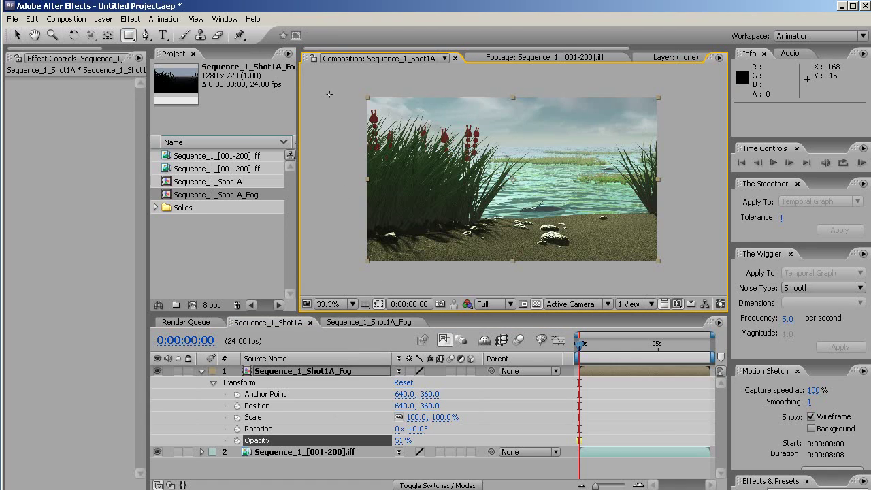
left_click_drag(341, 82, 686, 128)
left_click(224, 396)
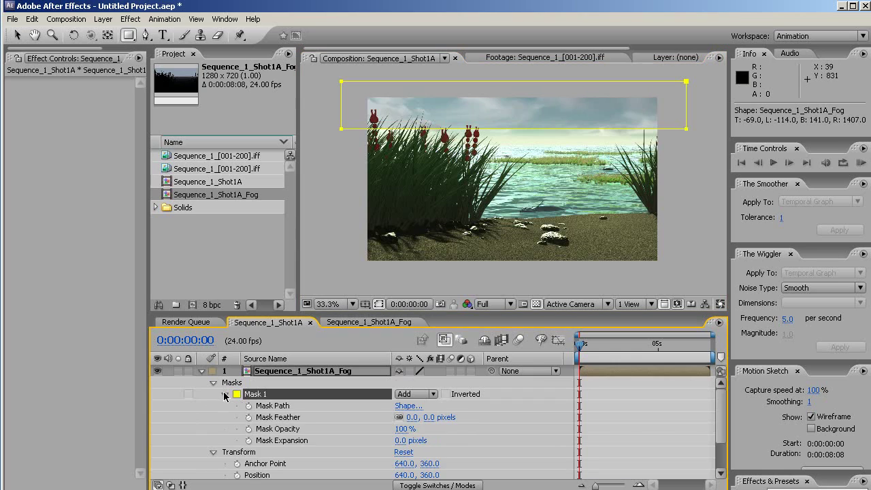
left_click_drag(412, 419, 454, 423)
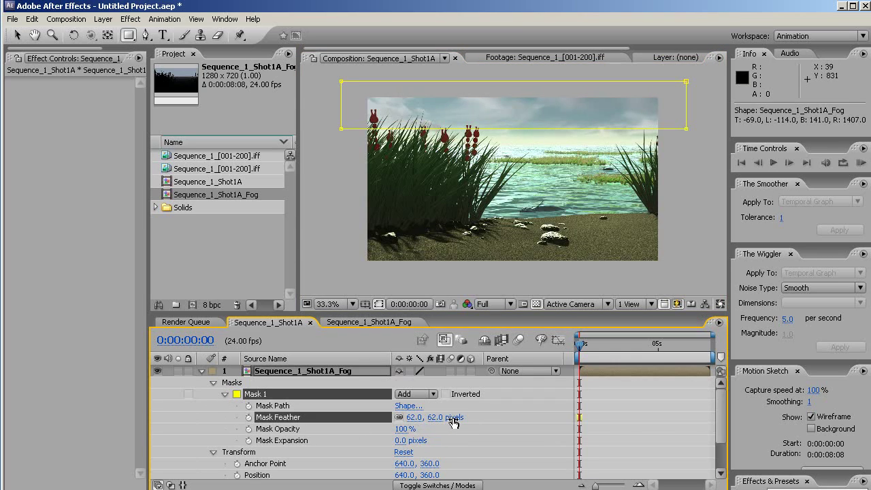
left_click(426, 395)
left_click(425, 406)
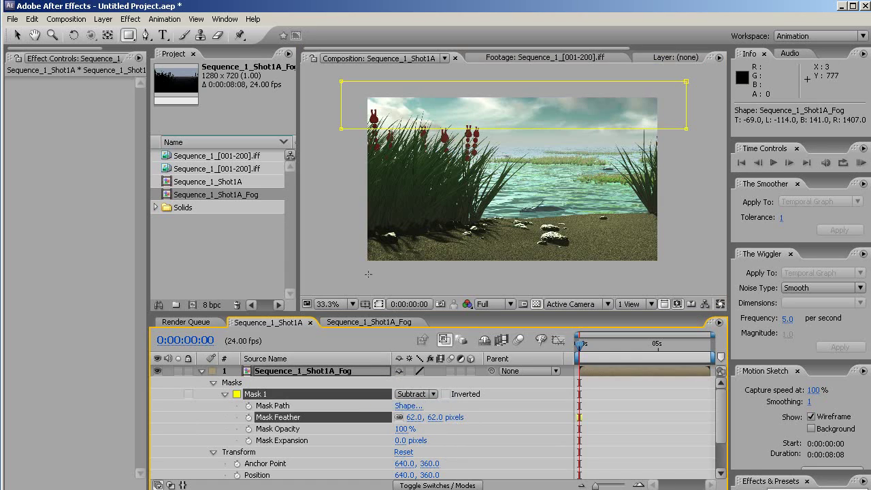
left_click_drag(415, 420, 430, 421)
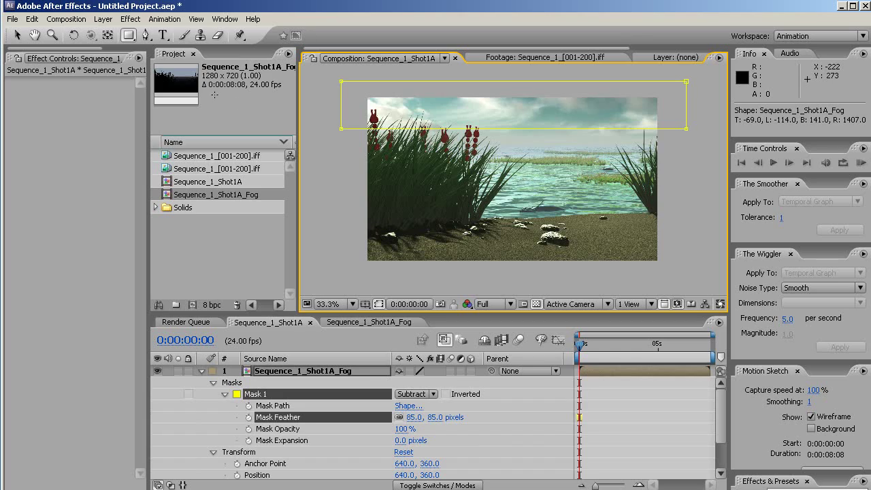
Step: Collapse the fog layer's properties and hide the fog layer
left_click(17, 36)
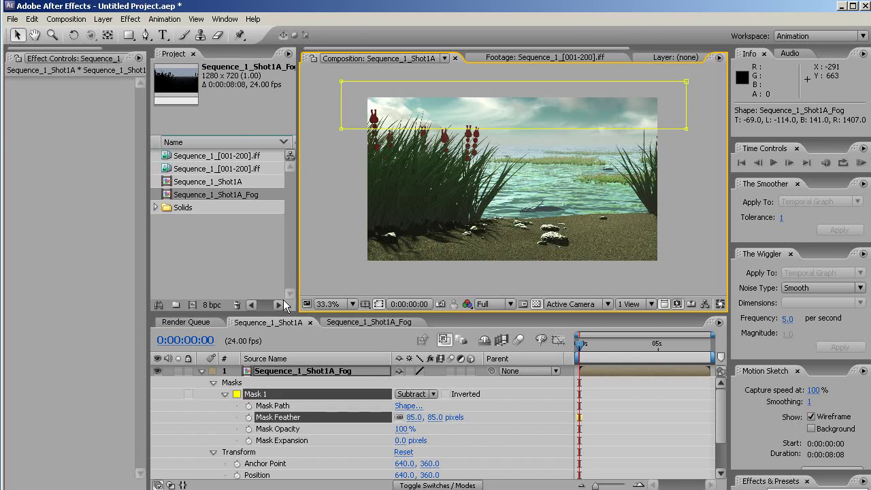
left_click(213, 383)
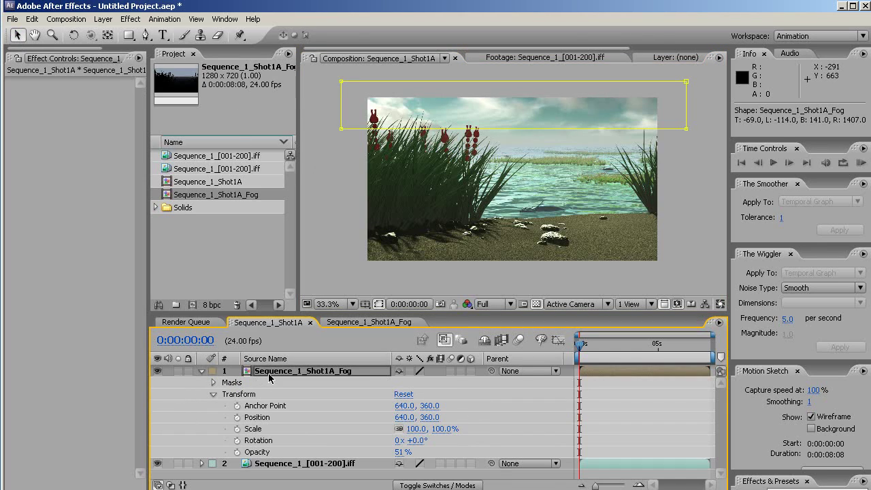
left_click(201, 371)
left_click(264, 418)
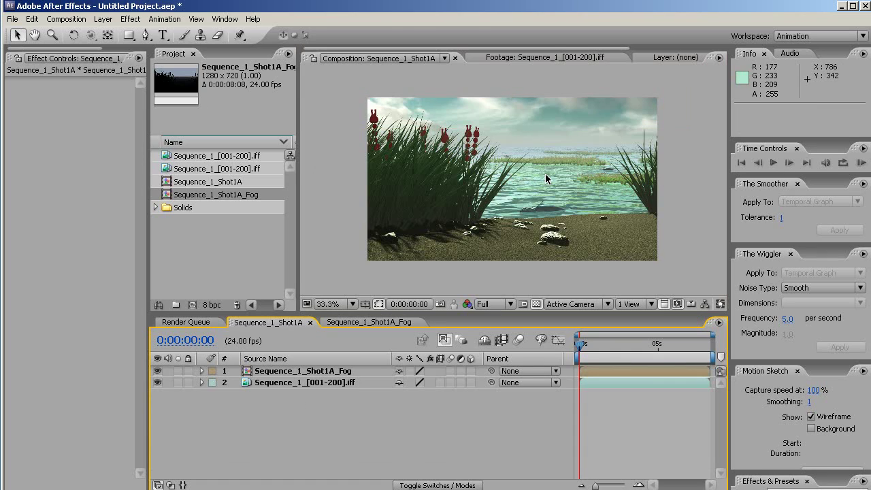
left_click(158, 371)
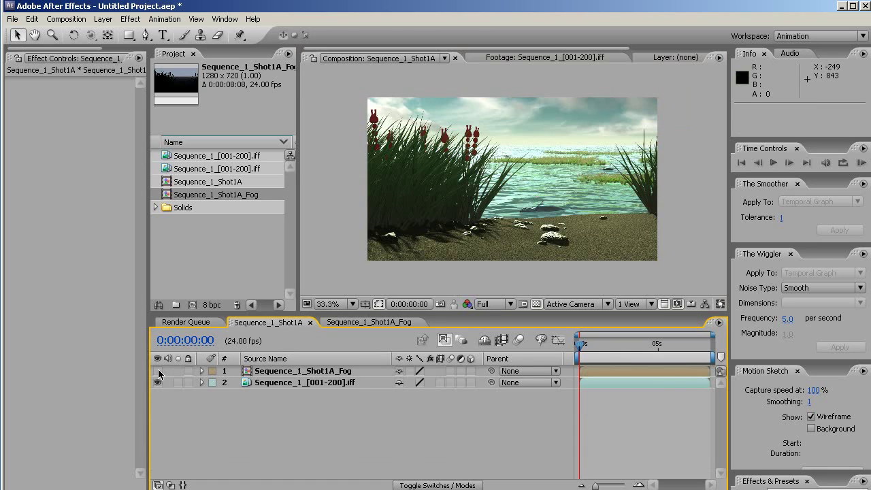
Step: Toggle the Sequence_1_Shot1A_Fog layer's visibility to compare the lake with and without fog
left_click(158, 371)
left_click(158, 371)
left_click(158, 371)
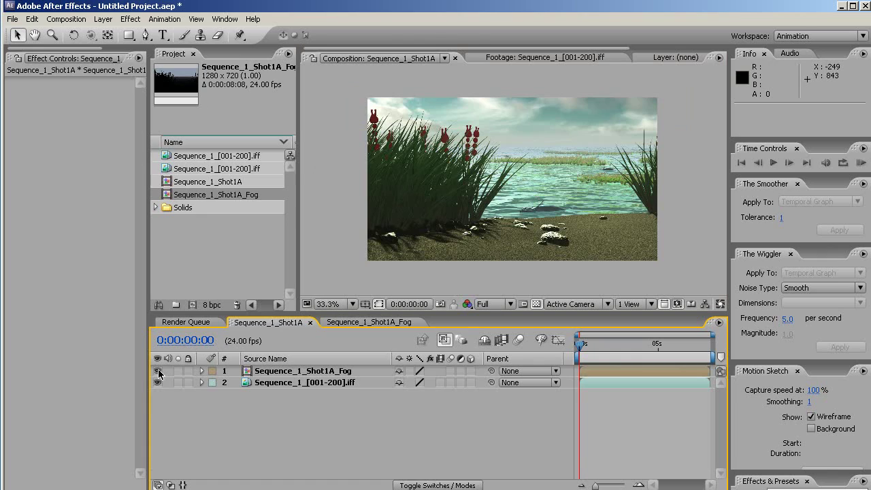
left_click(158, 371)
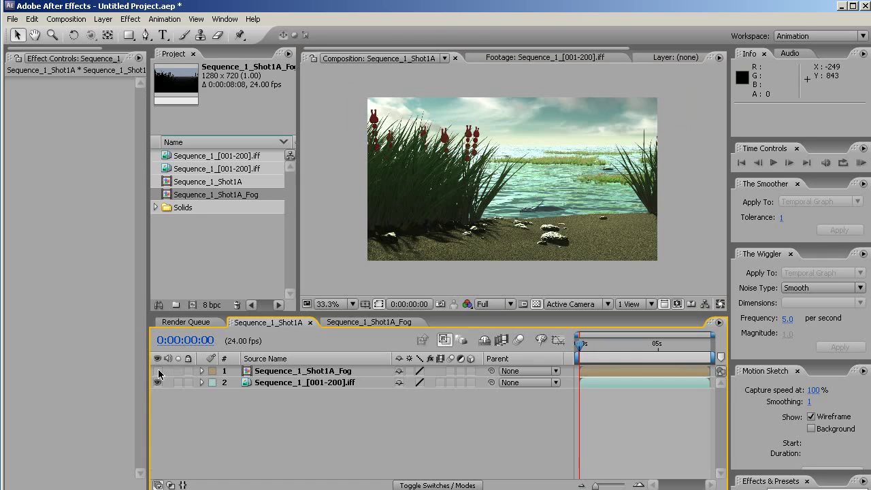
left_click(158, 371)
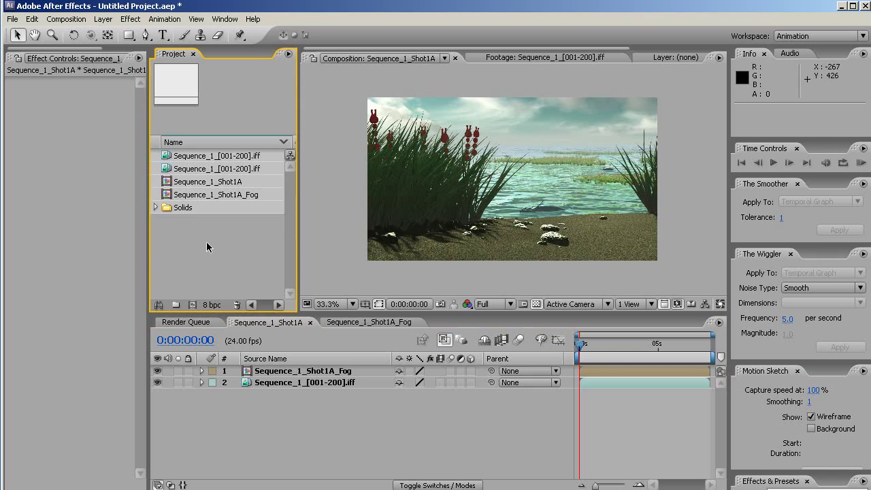
Step: Add the depth-map footage above the fog layer in Sequence_1_Shot1A and hide it
double_click(201, 184)
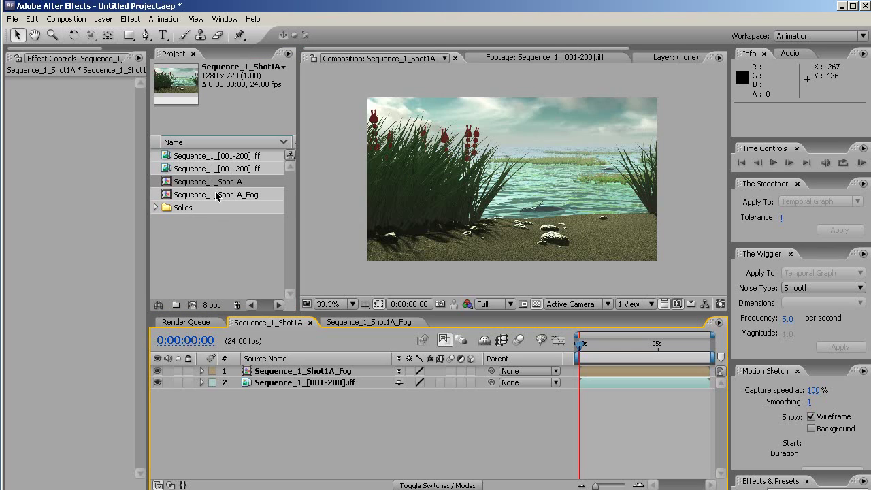
left_click(217, 168)
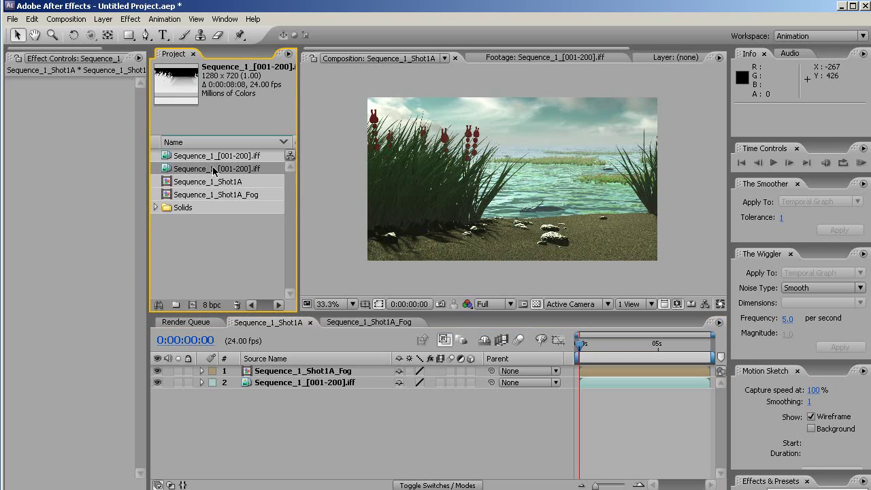
left_click_drag(213, 170, 209, 369)
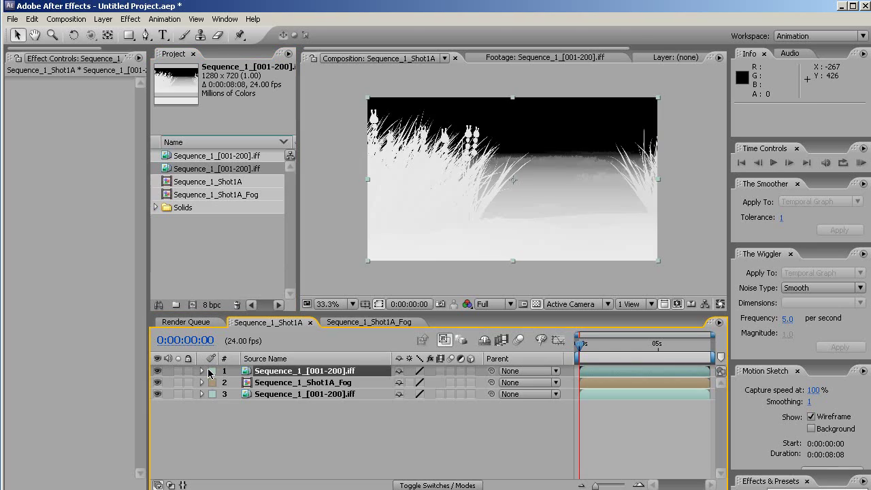
left_click(157, 371)
Step: Create an adjustment layer on top and apply Frischluft Depth of Field to it
left_click(100, 20)
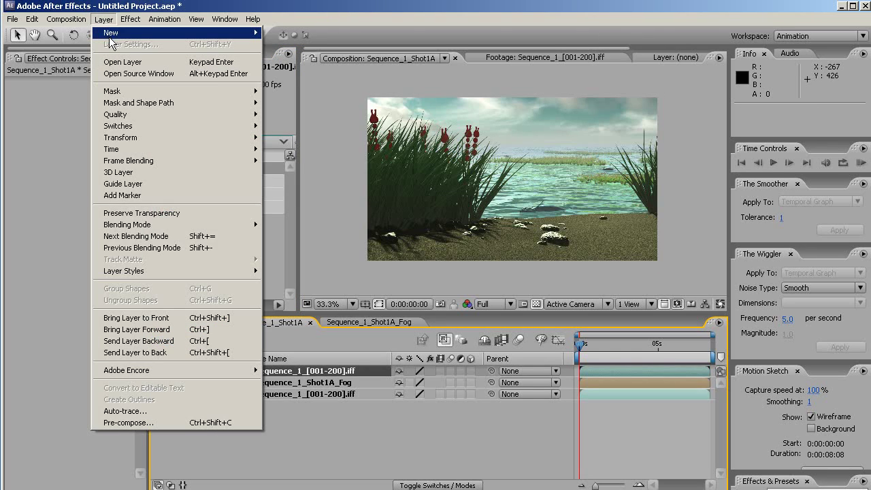
mouse_move(113, 34)
left_click(300, 102)
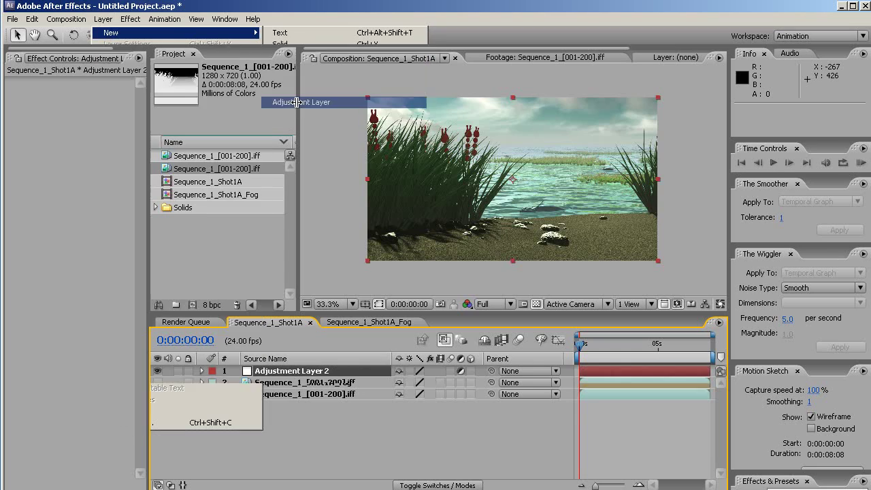
right_click(282, 376)
mouse_move(319, 486)
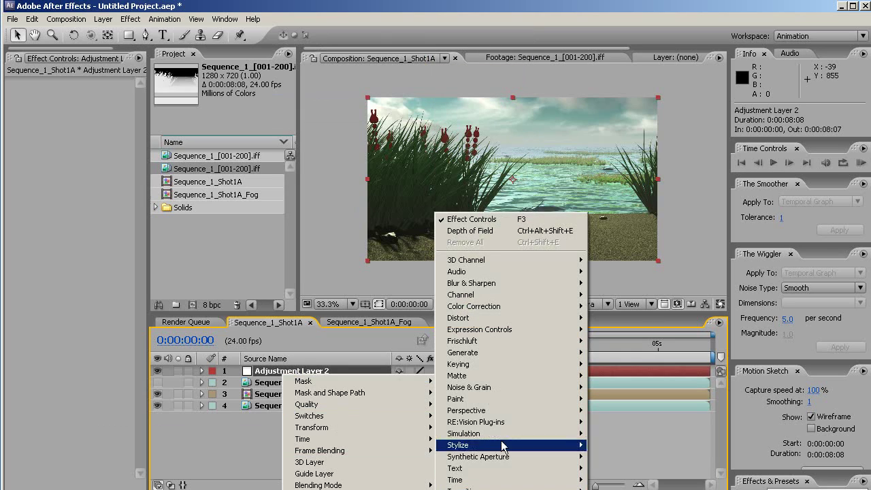
mouse_move(575, 341)
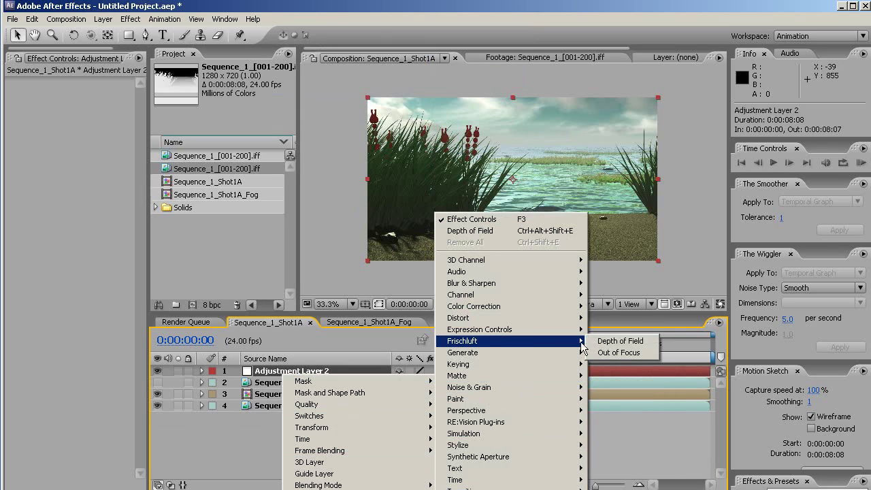
left_click(619, 342)
left_click(620, 342)
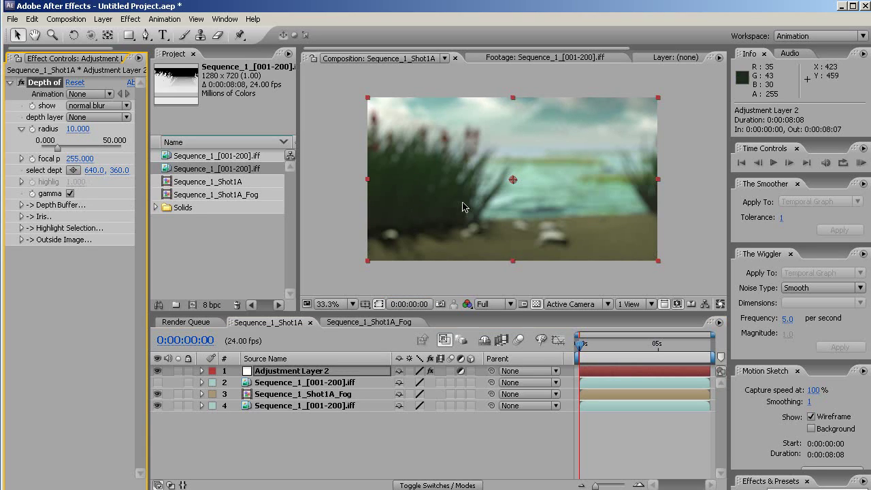
Step: View at 100% and set Depth of Field's depth layer to 2. Sequence_1_[001-200].iff
left_click(334, 304)
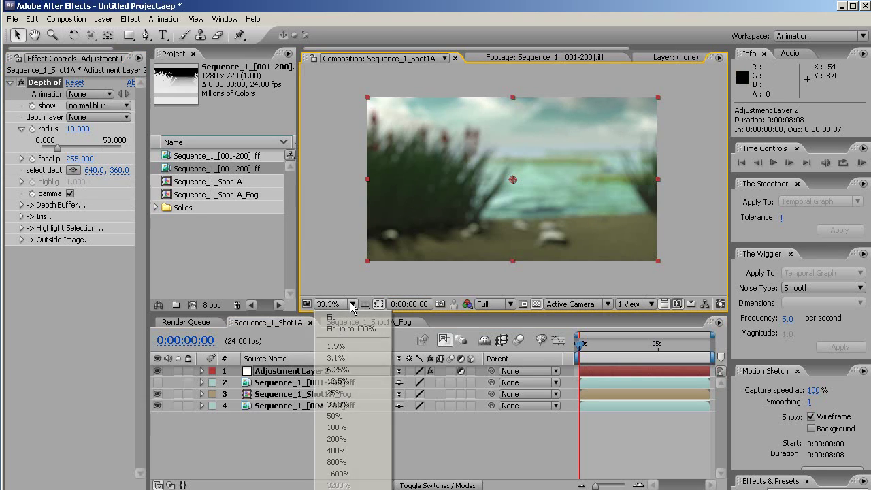
left_click(340, 327)
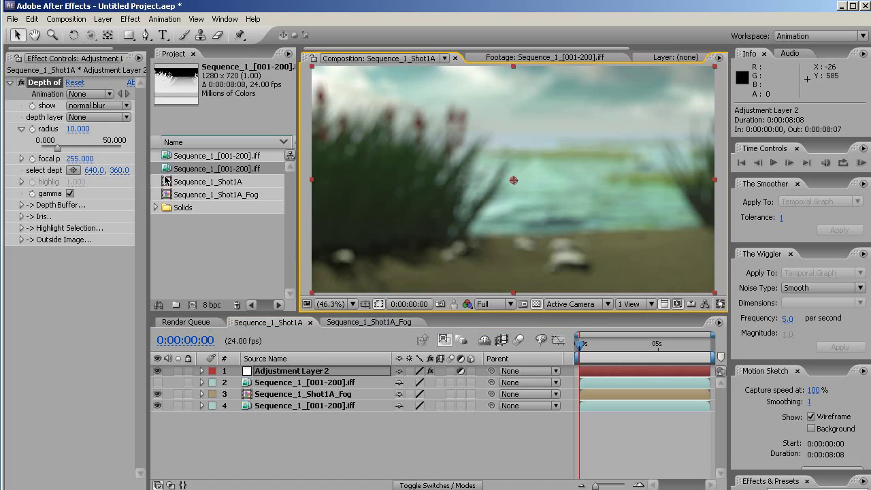
left_click(127, 117)
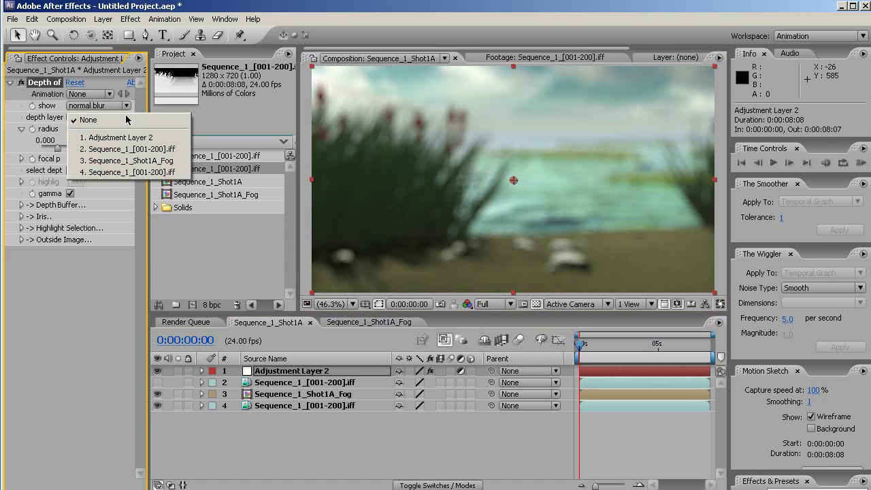
left_click(126, 150)
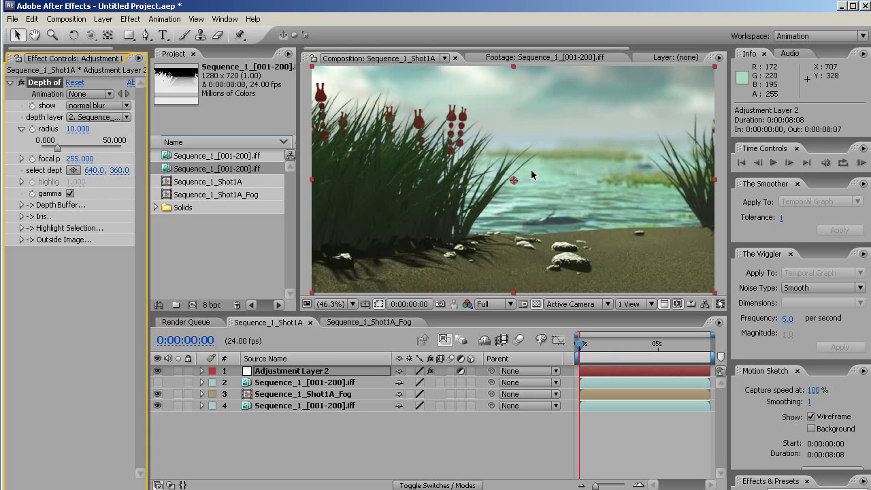
Step: Preview the sharp zone, set blur radius to 4, and move the focal point to about 215
left_click(128, 107)
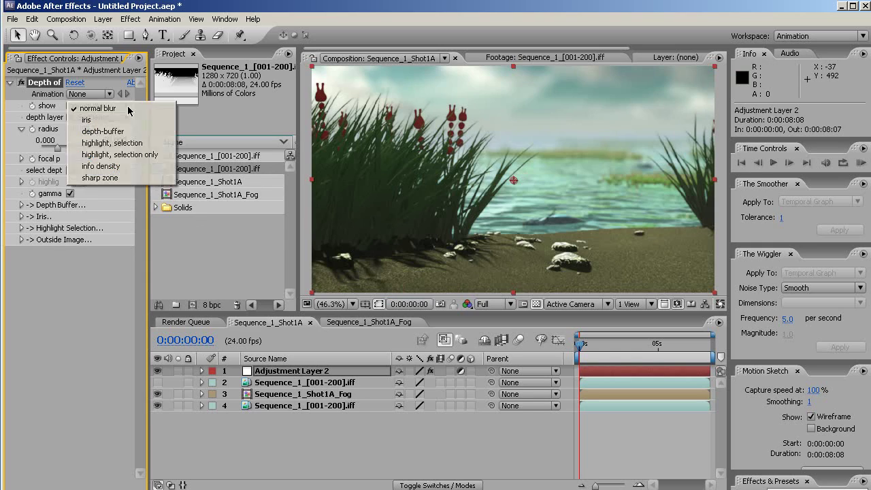
left_click(100, 177)
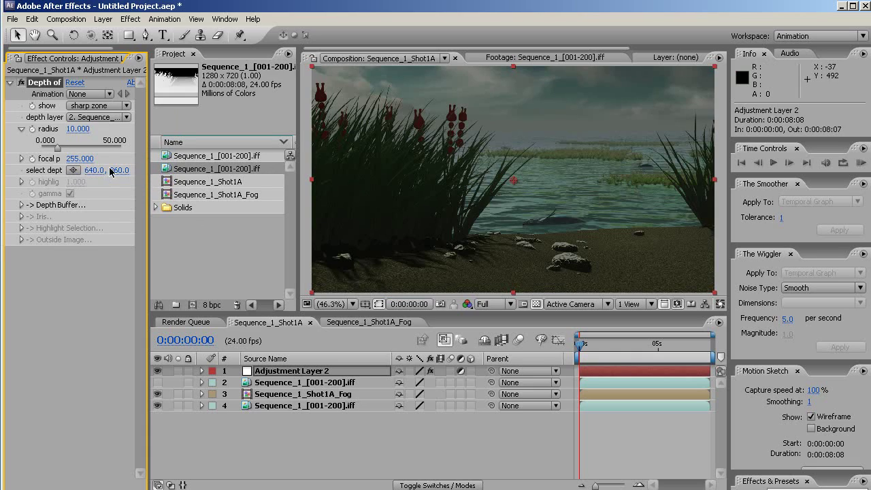
left_click(76, 128)
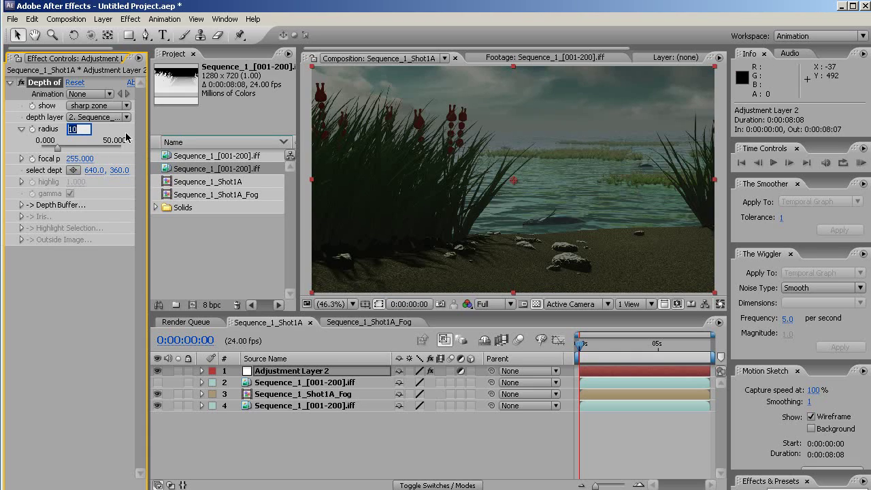
type("4")
key("Return")
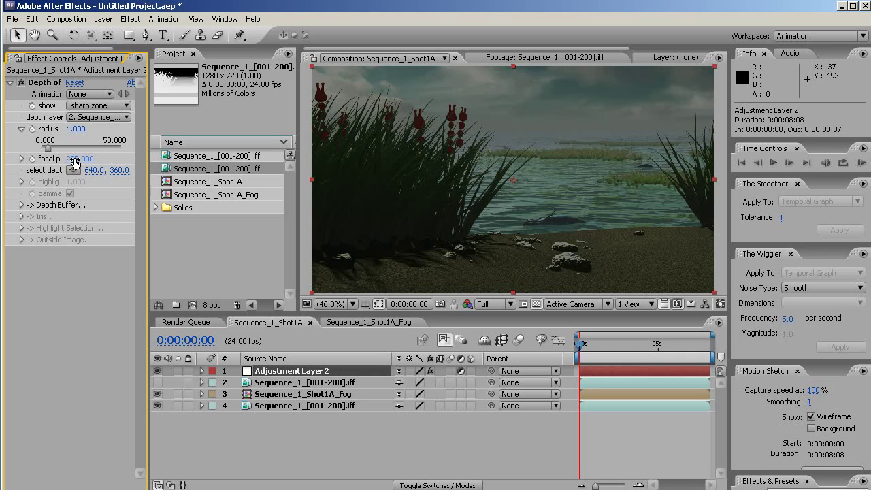
mouse_move(75, 165)
left_mouse_down()
mouse_move(49, 162)
mouse_move(79, 162)
mouse_move(54, 162)
mouse_move(61, 161)
left_mouse_up()
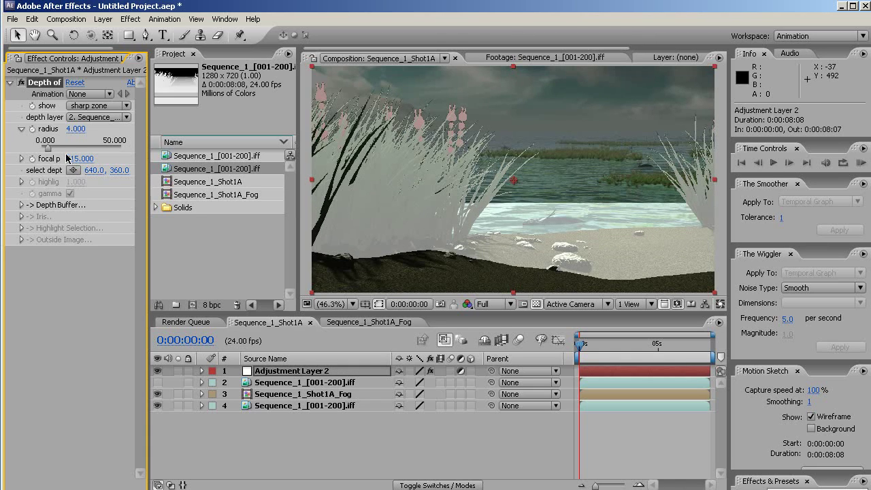
Step: Lower the blur radius to 3 and switch the output back to normal blur
left_click(76, 129)
type("3")
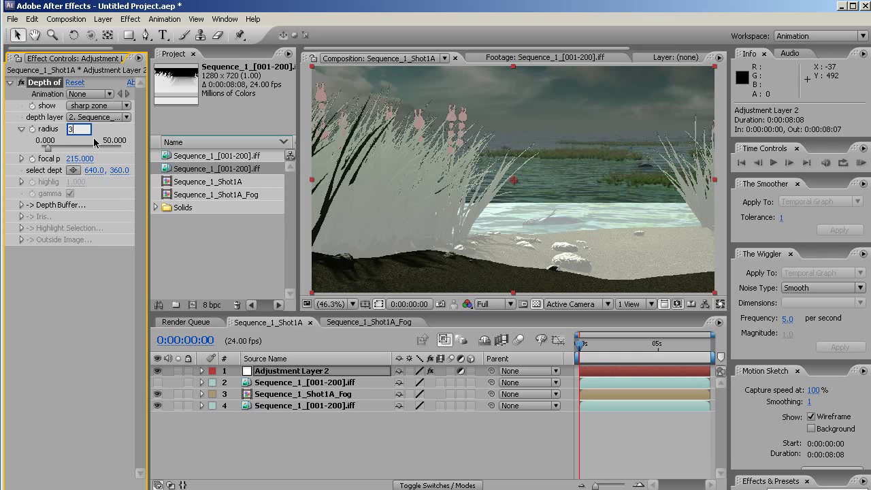
key("Return")
left_click(124, 107)
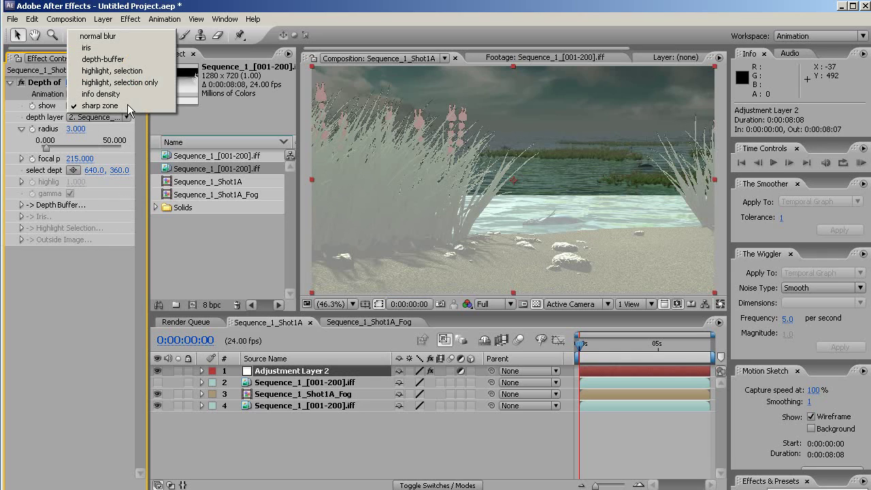
left_click(114, 51)
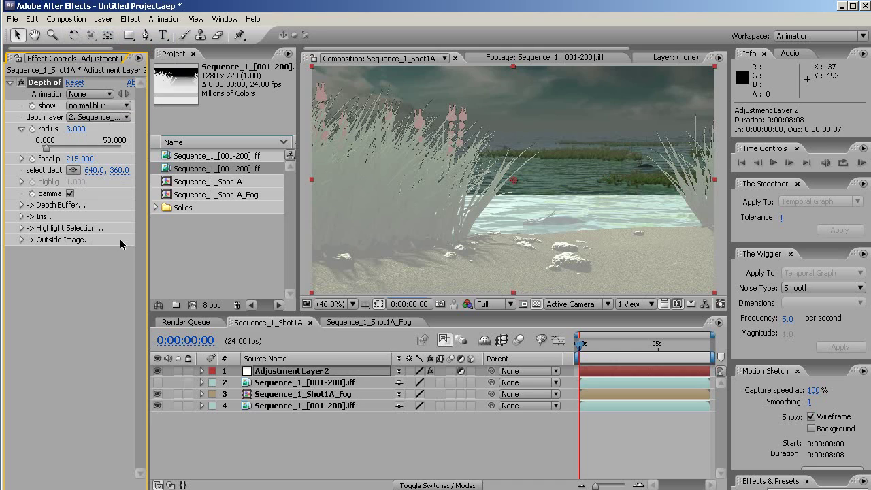
left_click(253, 237)
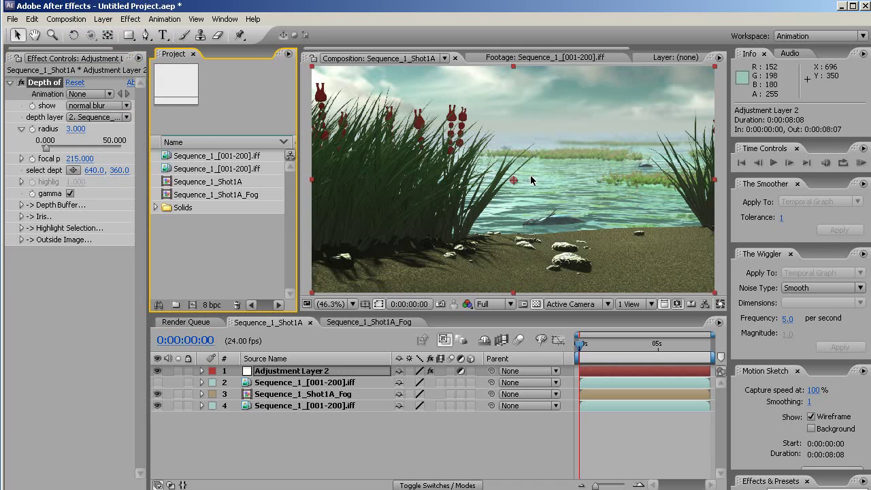
Step: Apply RE:Vision's RSMB 3.x effect to Adjustment Layer 2
left_click(264, 372)
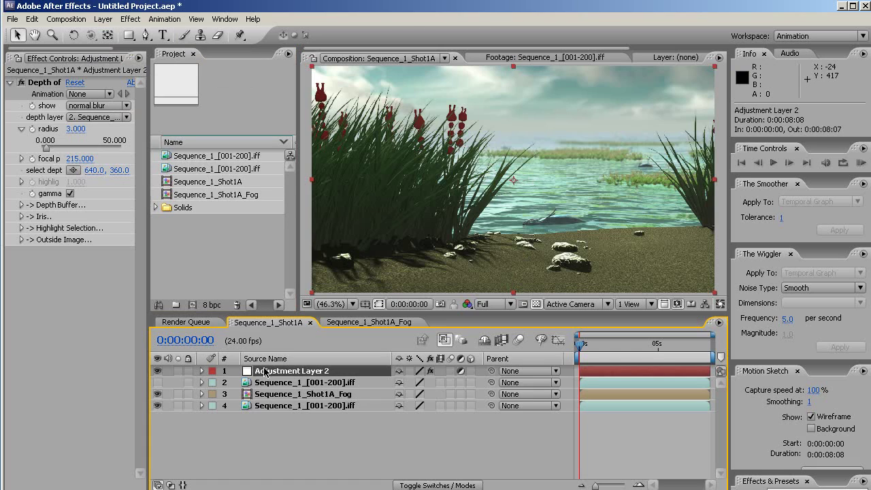
right_click(265, 373)
mouse_move(395, 487)
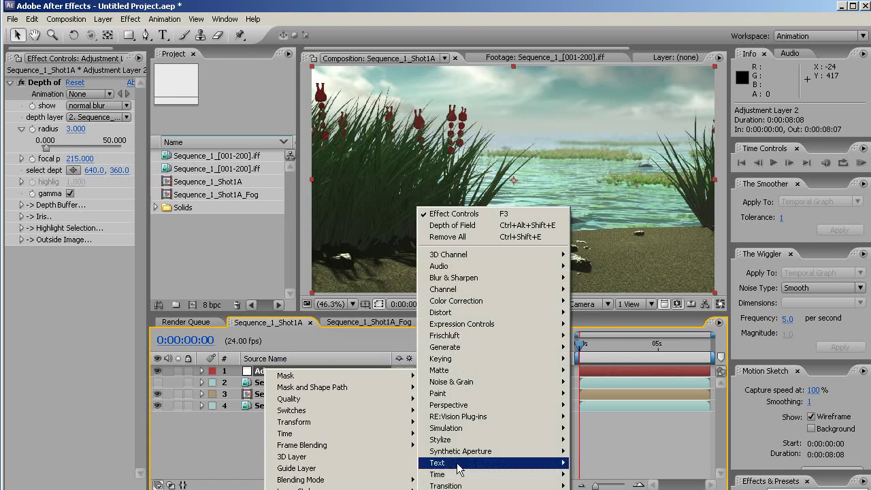
mouse_move(476, 416)
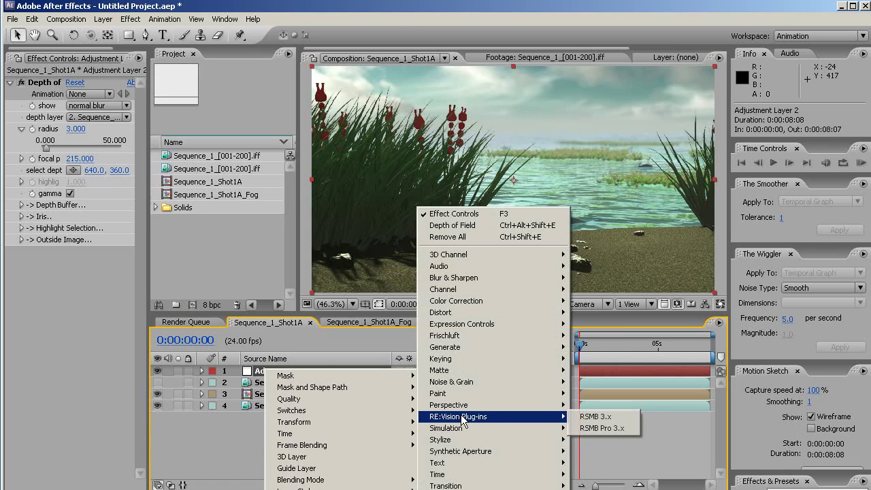
left_click(602, 418)
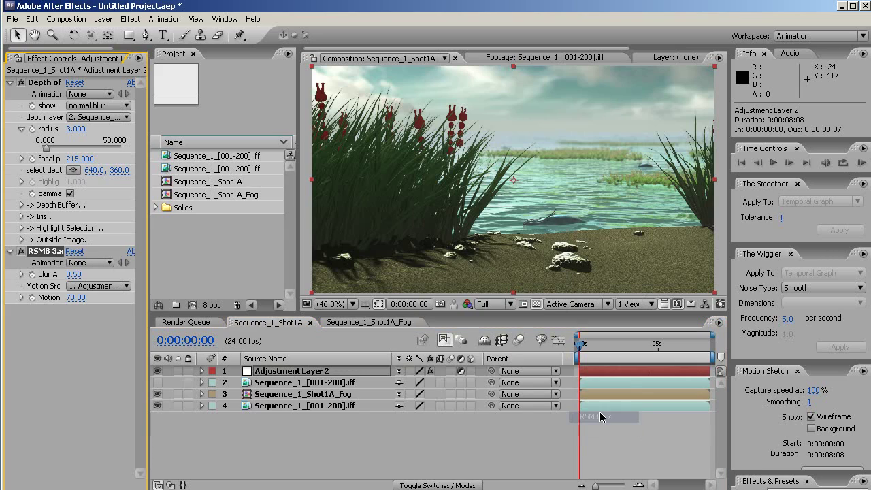
Step: Set the RSMB Blur Amount to 0.30, leaving Motion at 70
left_click(72, 275)
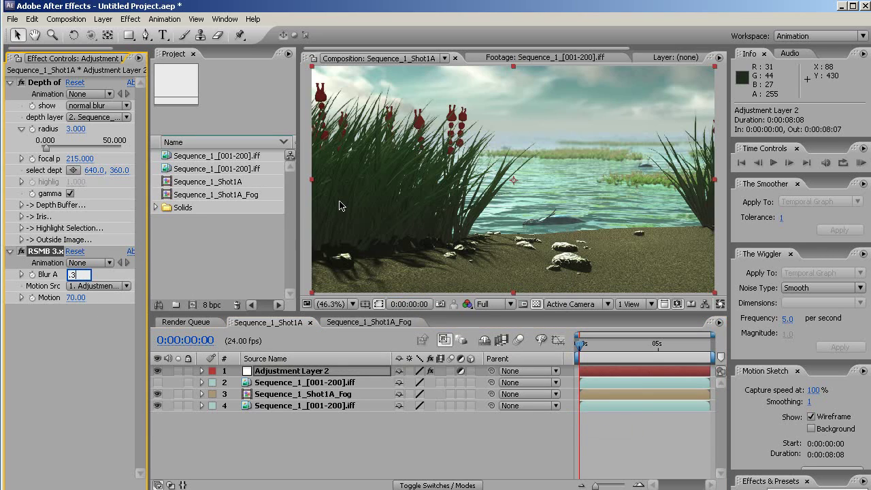
key("Tab")
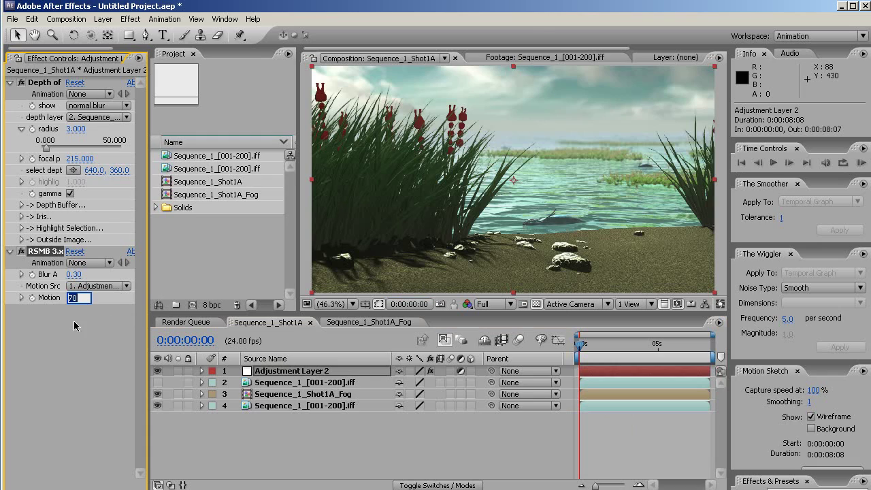
left_click(75, 326)
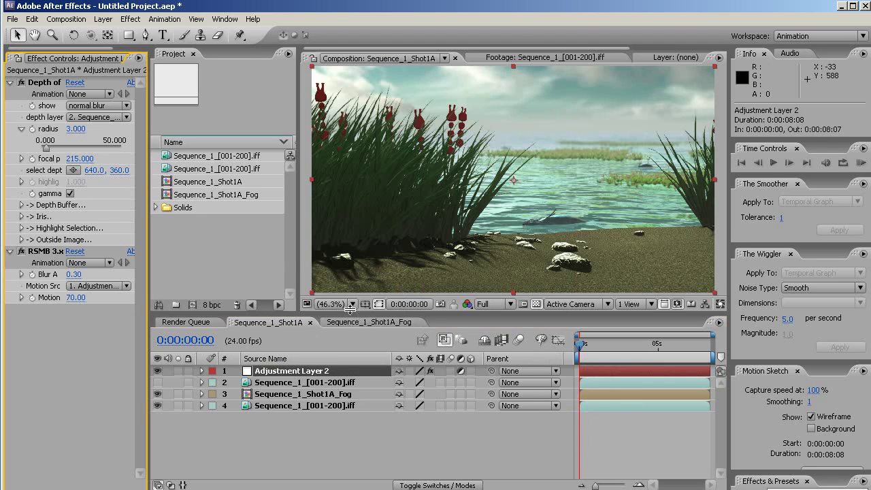
left_click(51, 36)
left_click(489, 202)
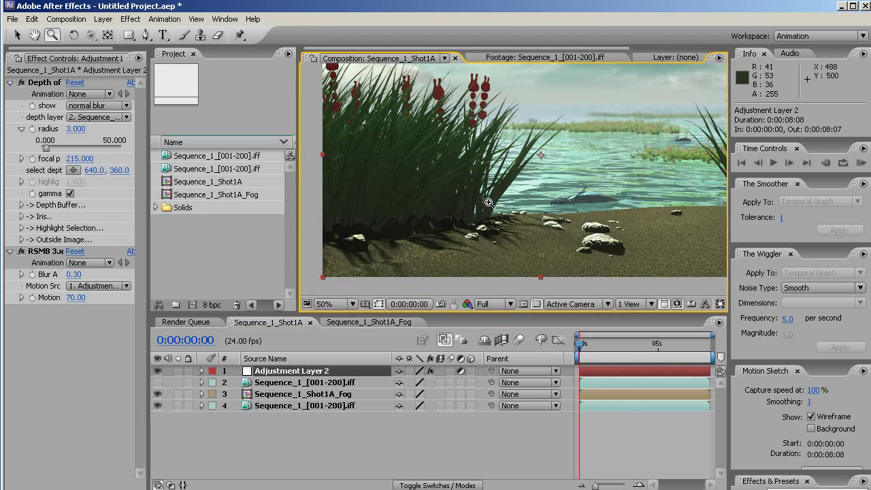
left_click(561, 148)
left_click(562, 144)
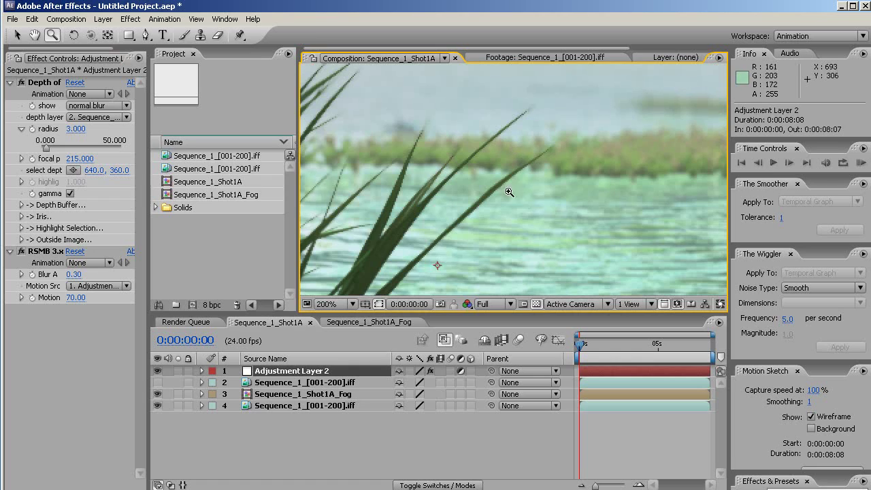
left_click(420, 175, "alt")
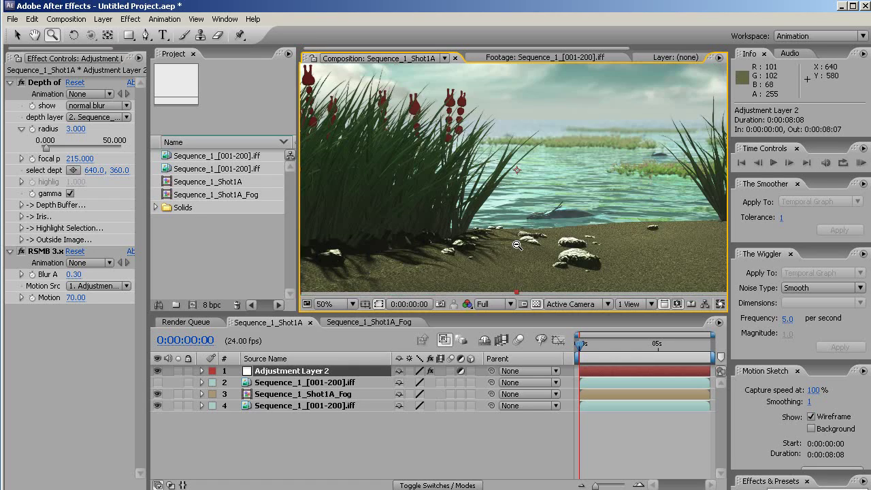
left_click(545, 199)
left_click(525, 166)
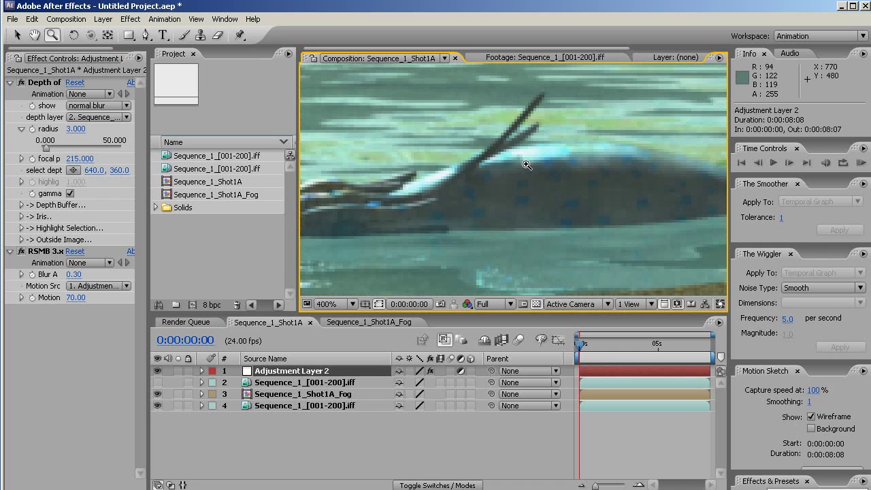
left_click(525, 166, "alt")
left_click(522, 191, "alt")
left_click(481, 199, "alt")
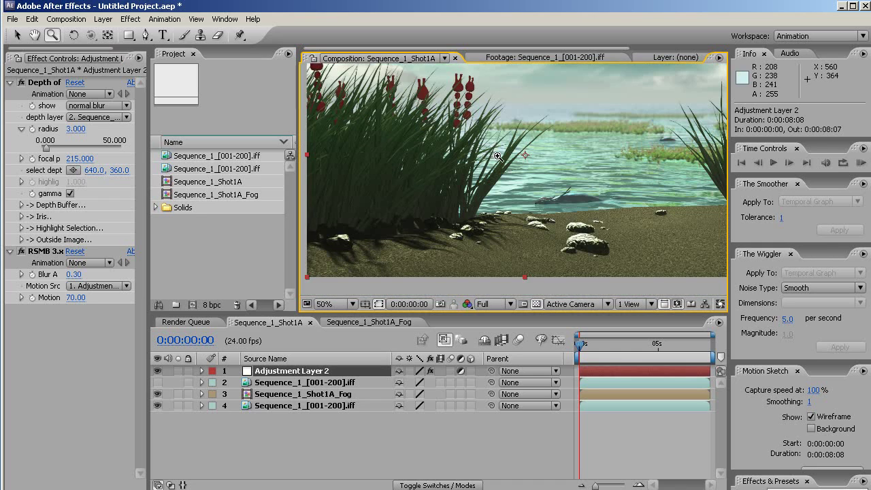
left_click(448, 150)
left_click(510, 195)
left_click(514, 196, "alt")
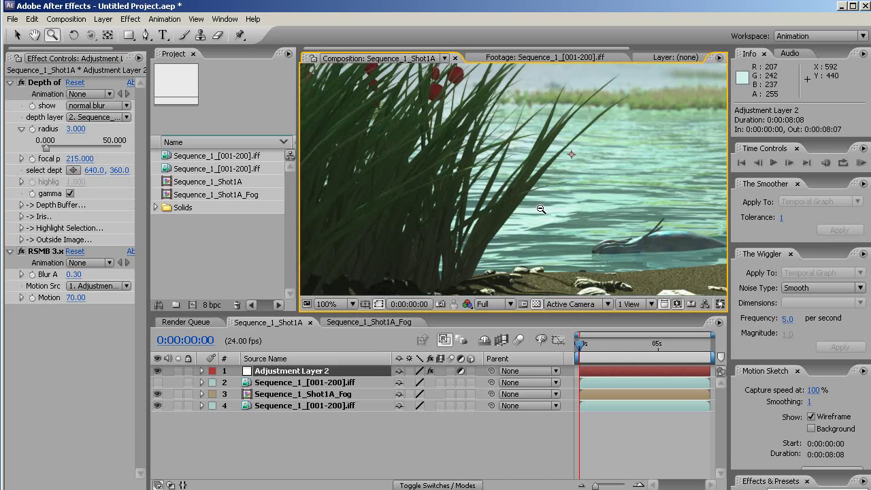
left_click(520, 203, "alt")
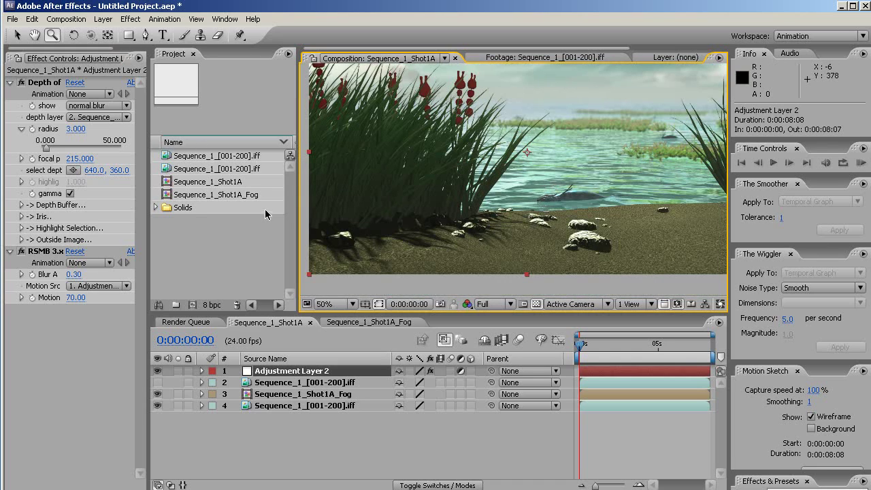
left_click(517, 196, "alt")
left_click(516, 167)
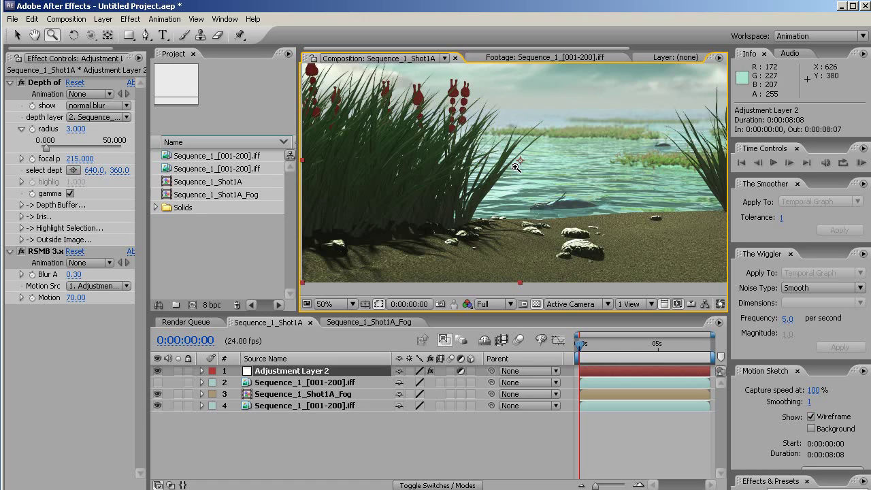